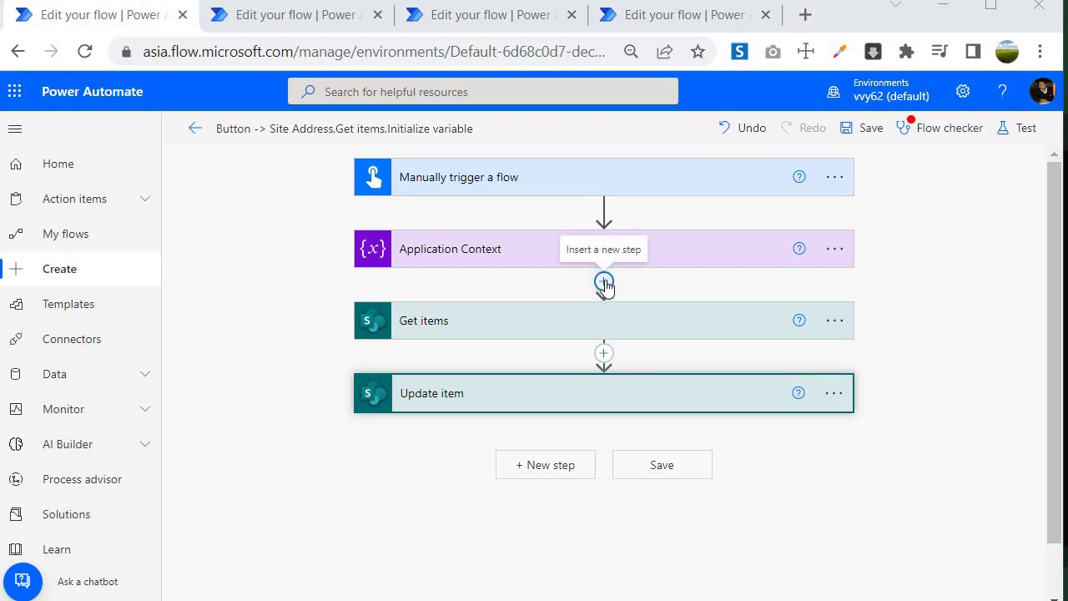
Insert a Compose action between Application Context and Get items, and expand the Application Context action.
left_click(604, 282)
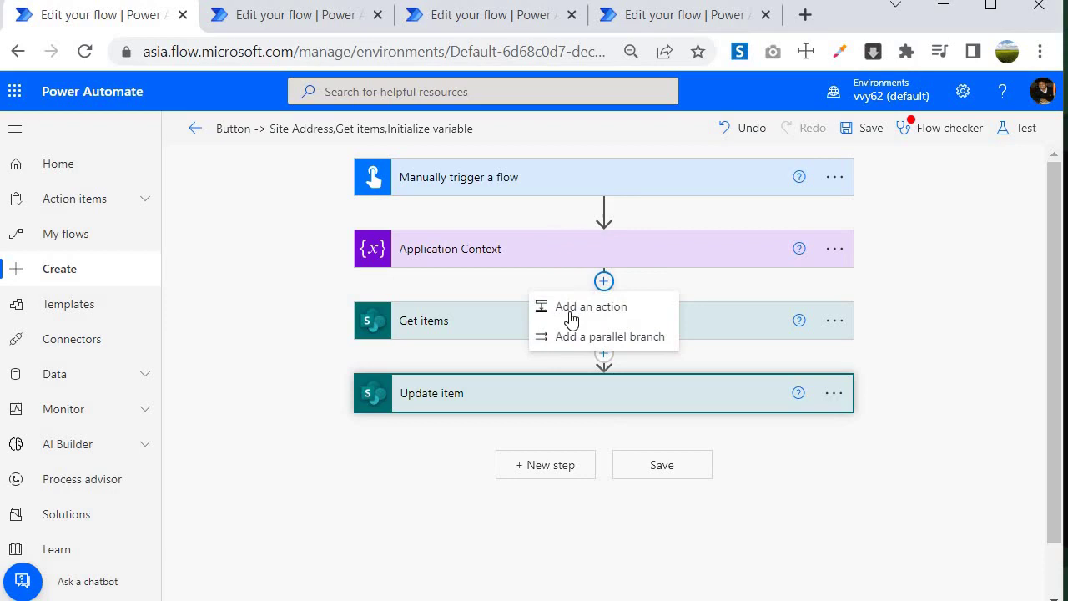
left_click(573, 317)
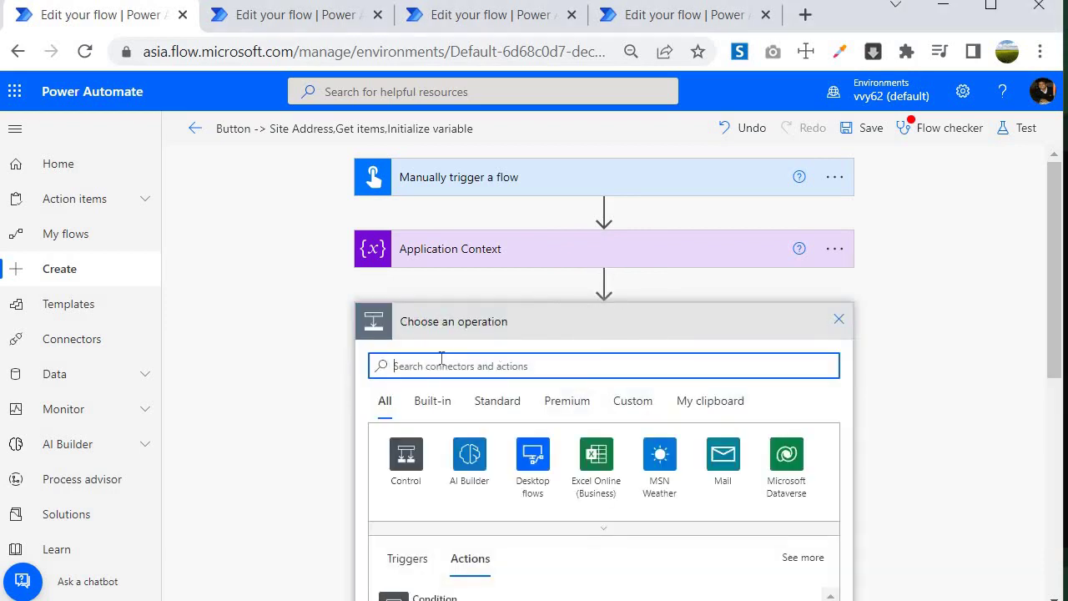
type("compose")
scroll(499, 324, "down", 4)
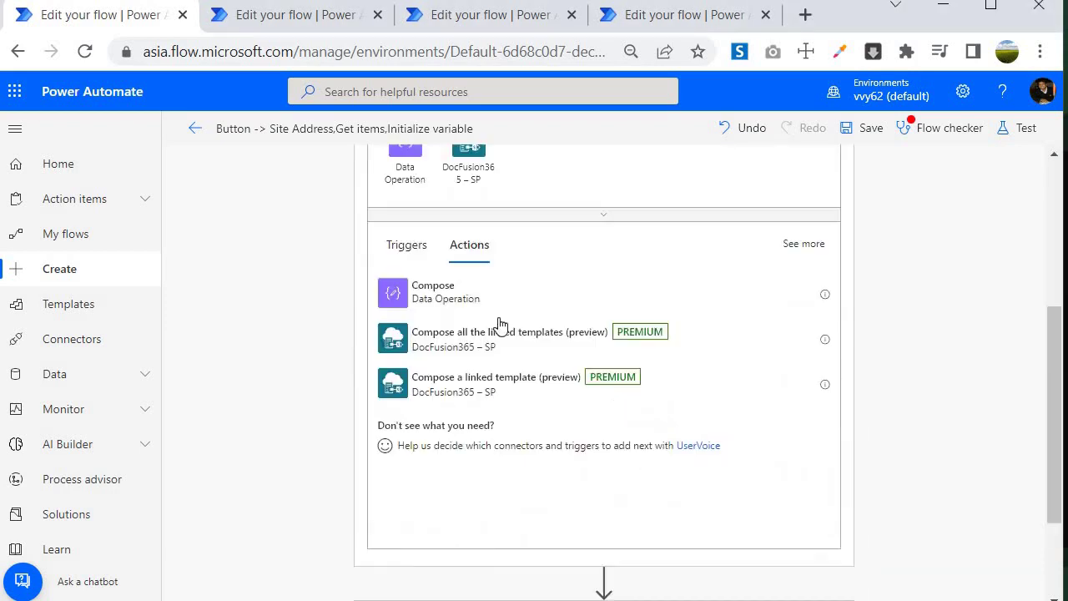
scroll(417, 330, "up", 1)
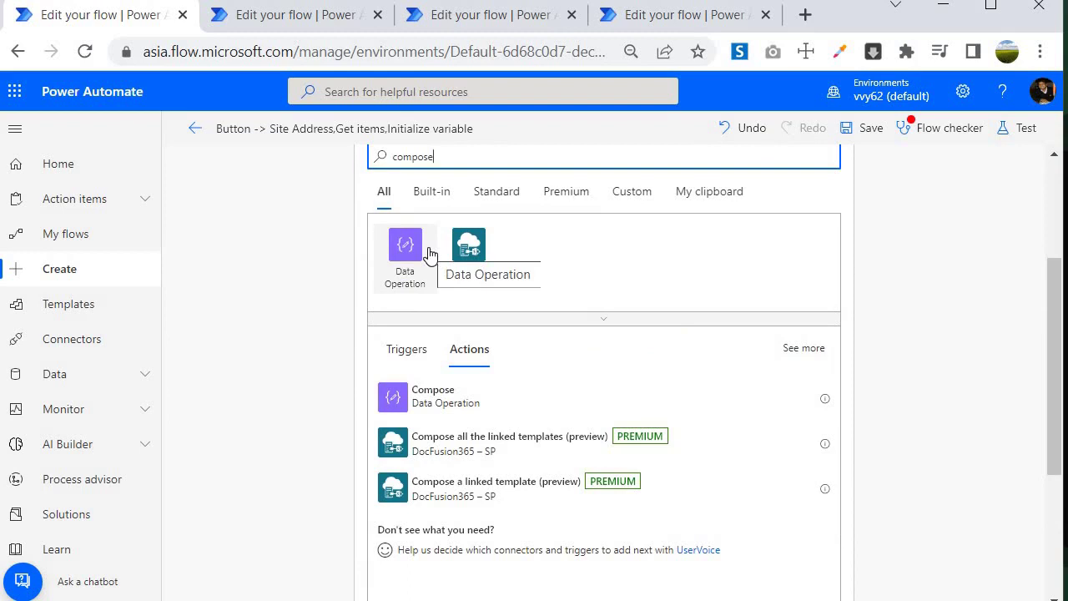
left_click(445, 403)
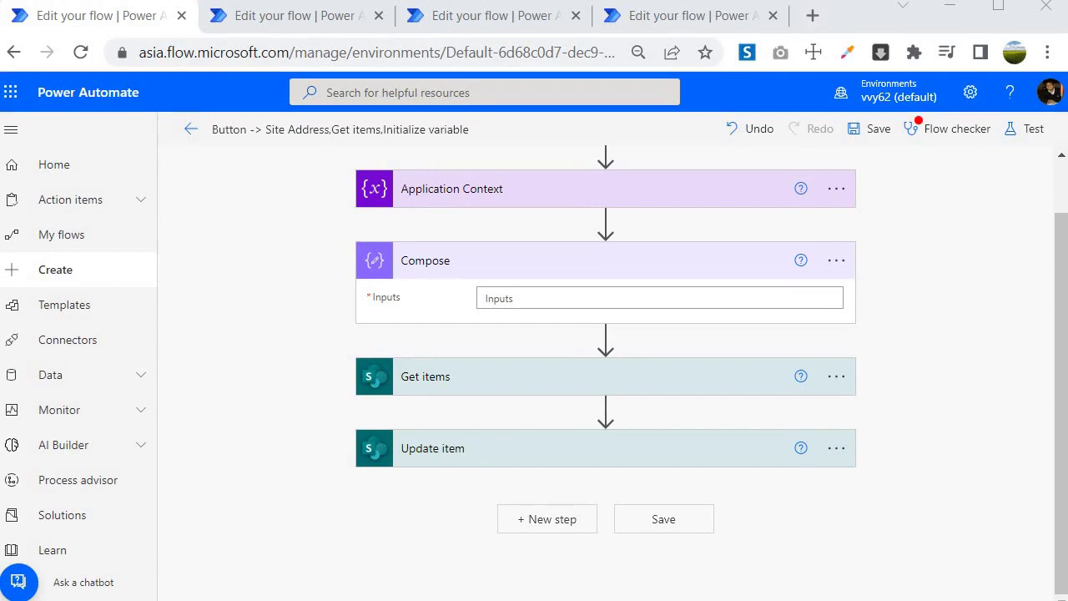
left_click(453, 207)
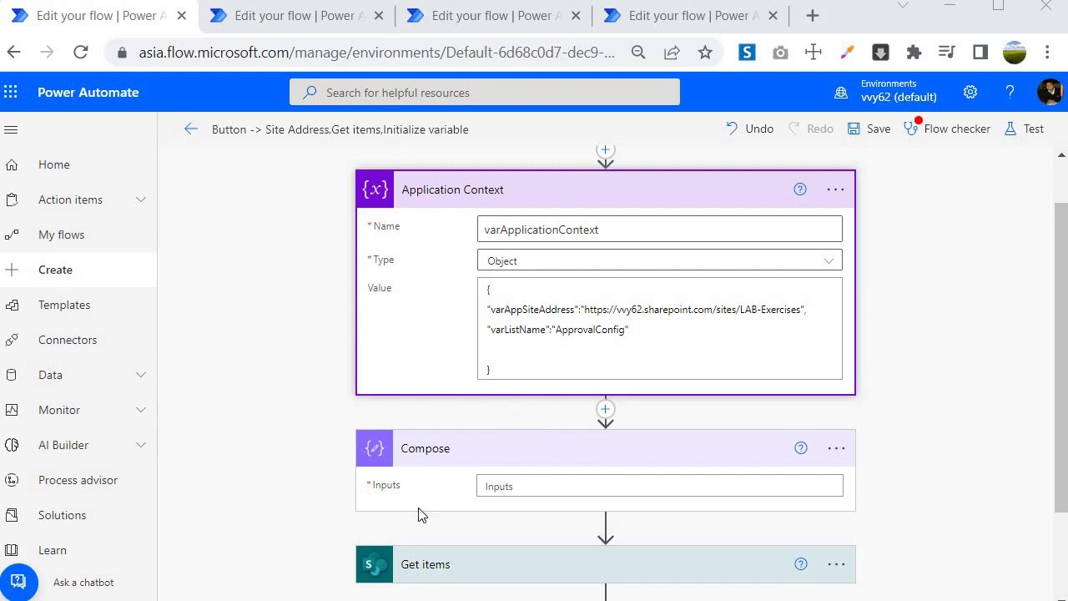
Try the sample values "I am String" and then 10 as the Compose action's input.
left_click(491, 484)
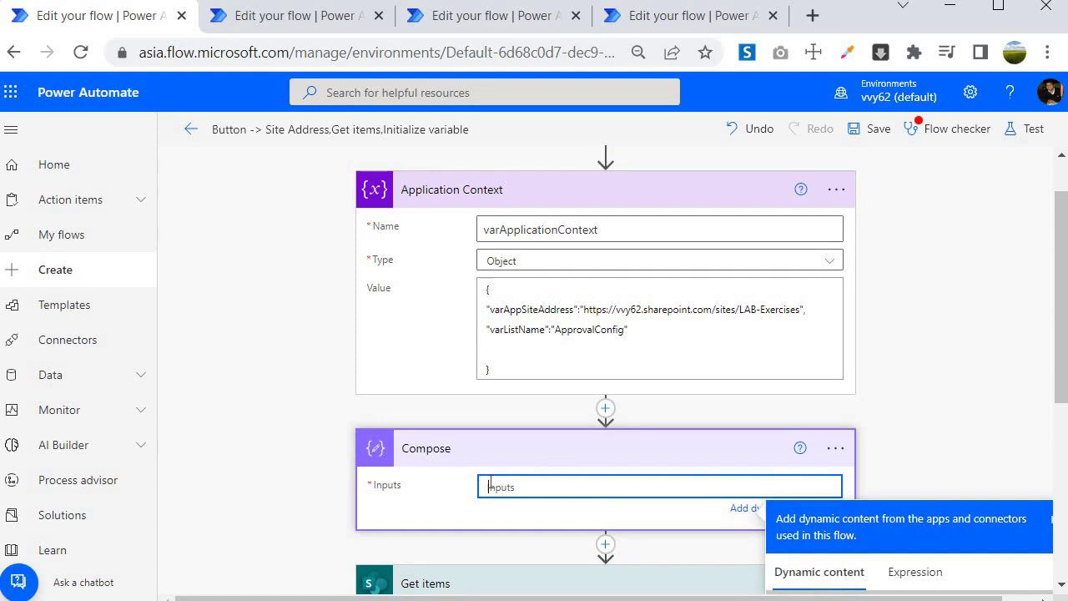
type("I am String")
key("ctrl+a")
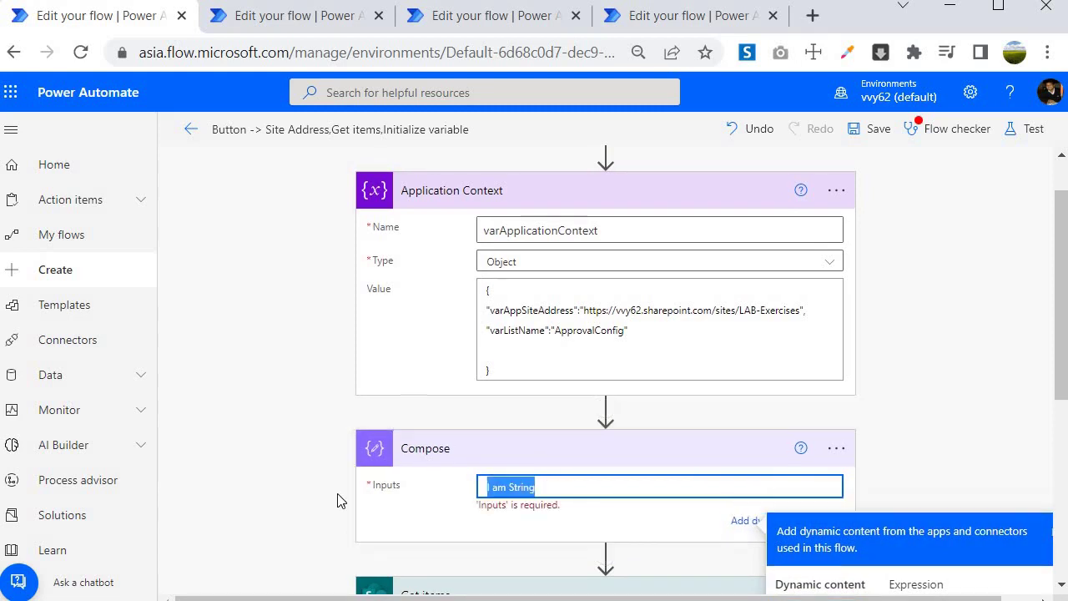
type("10")
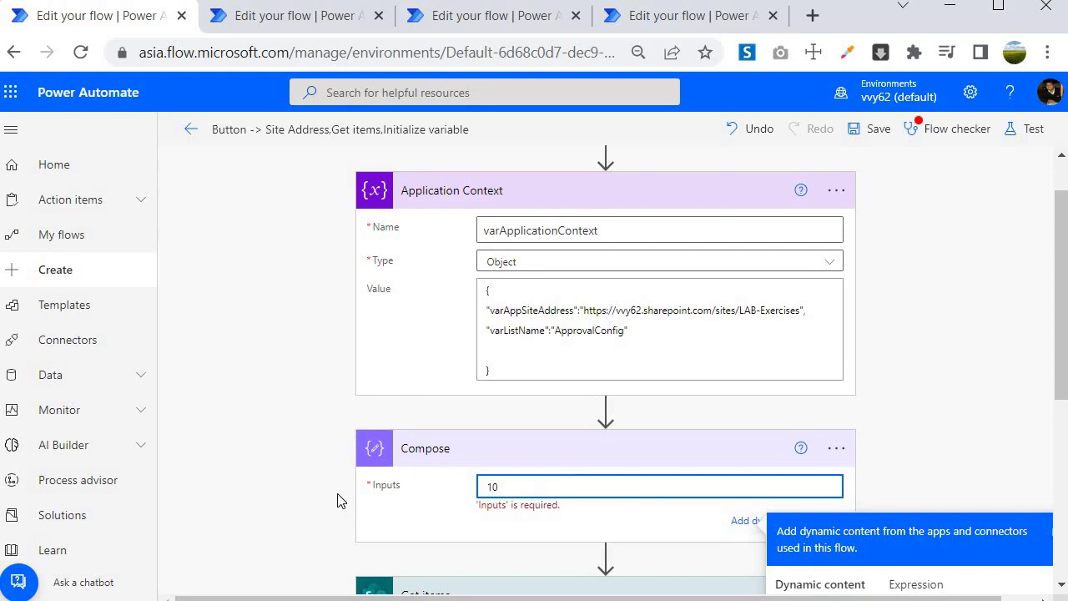
left_click(316, 569)
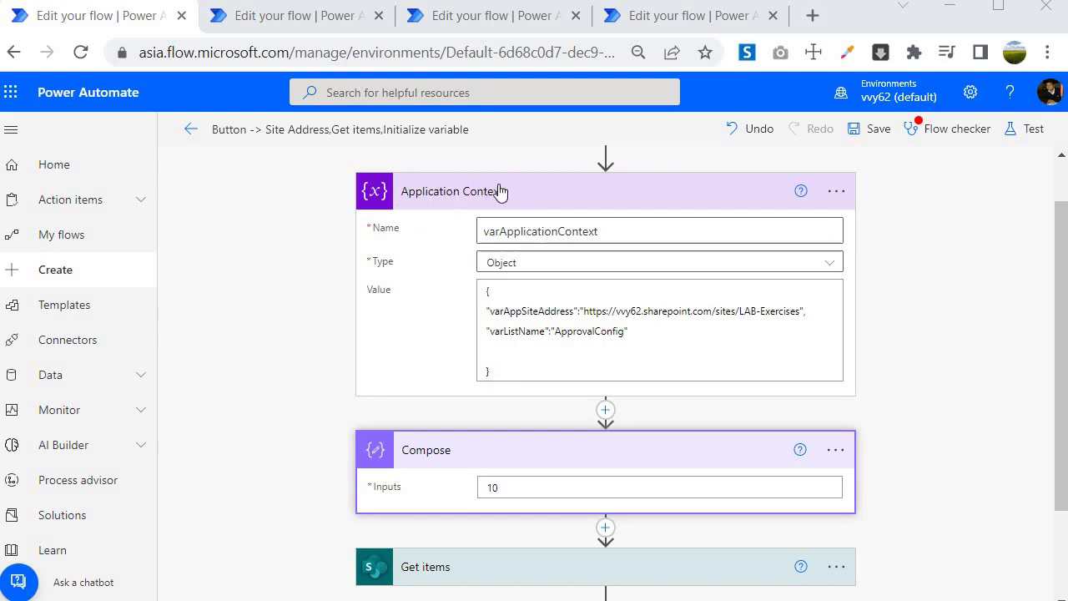
Copy the entire JSON object from the value of the Application Context variable.
scroll(302, 416, "down", 1)
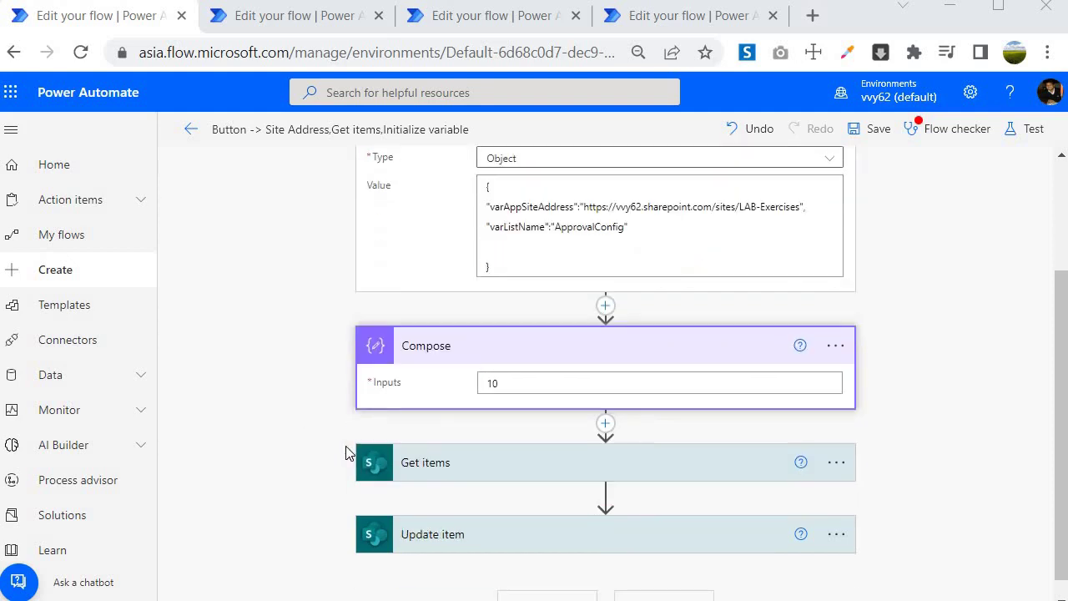
scroll(348, 454, "up", 1)
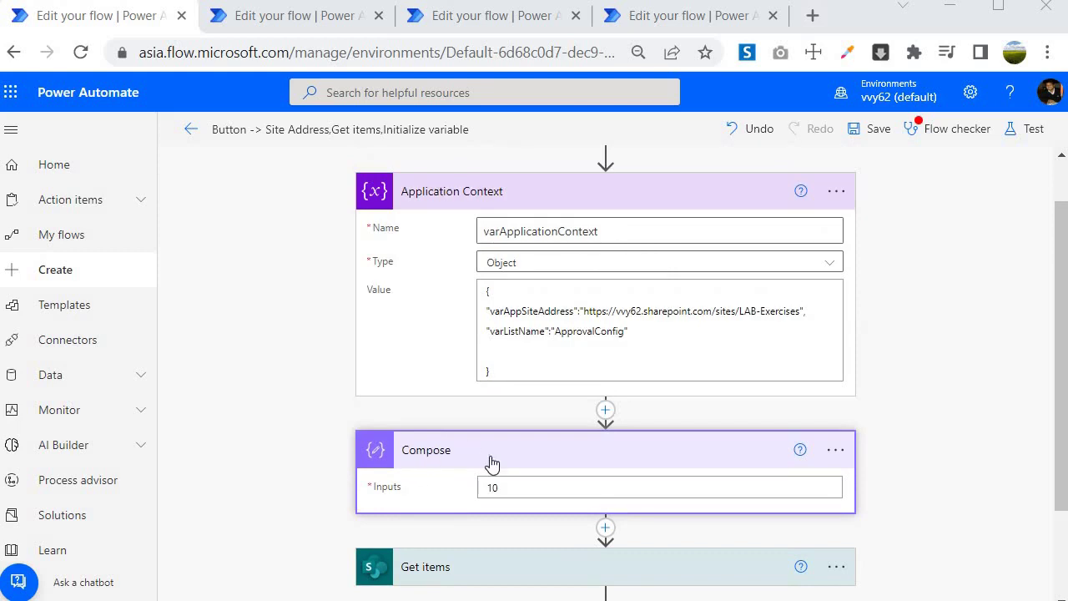
left_click(490, 296)
left_click_drag(490, 294, 499, 375)
key("ctrl+c")
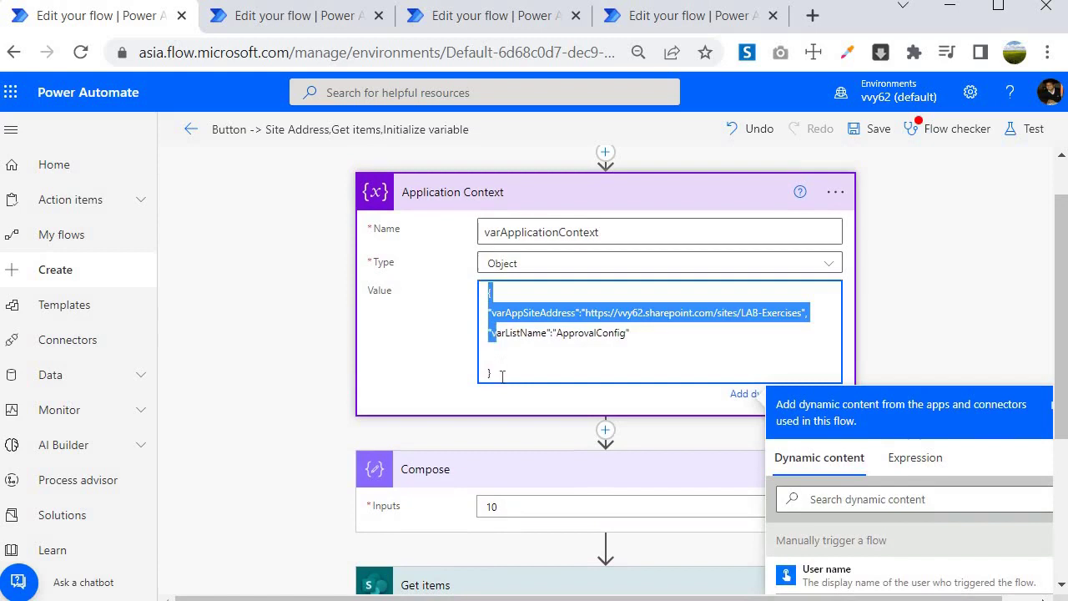
right_click(516, 334)
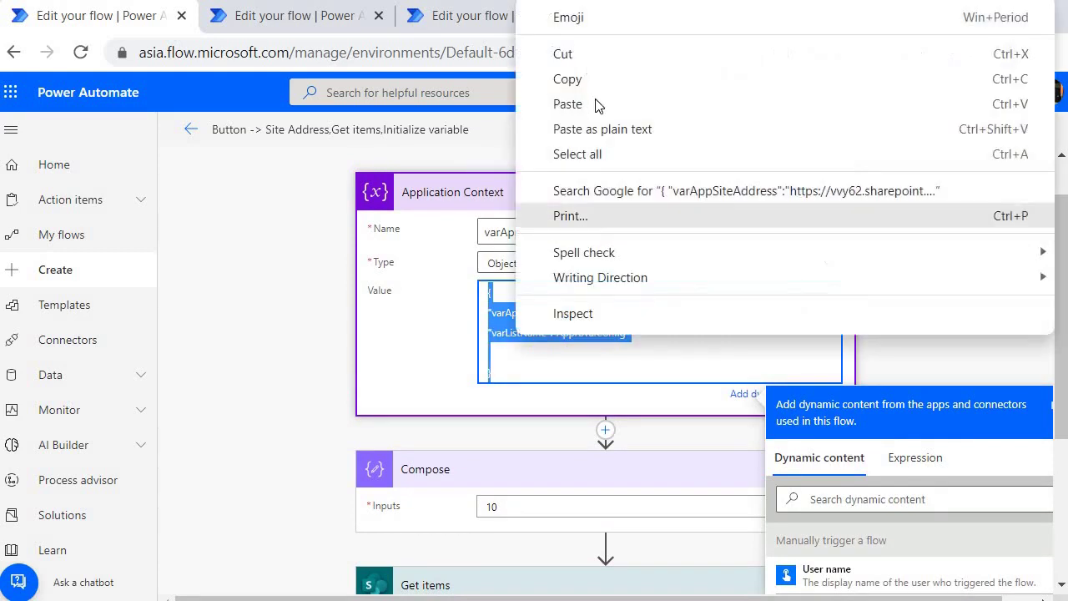
left_click(584, 76)
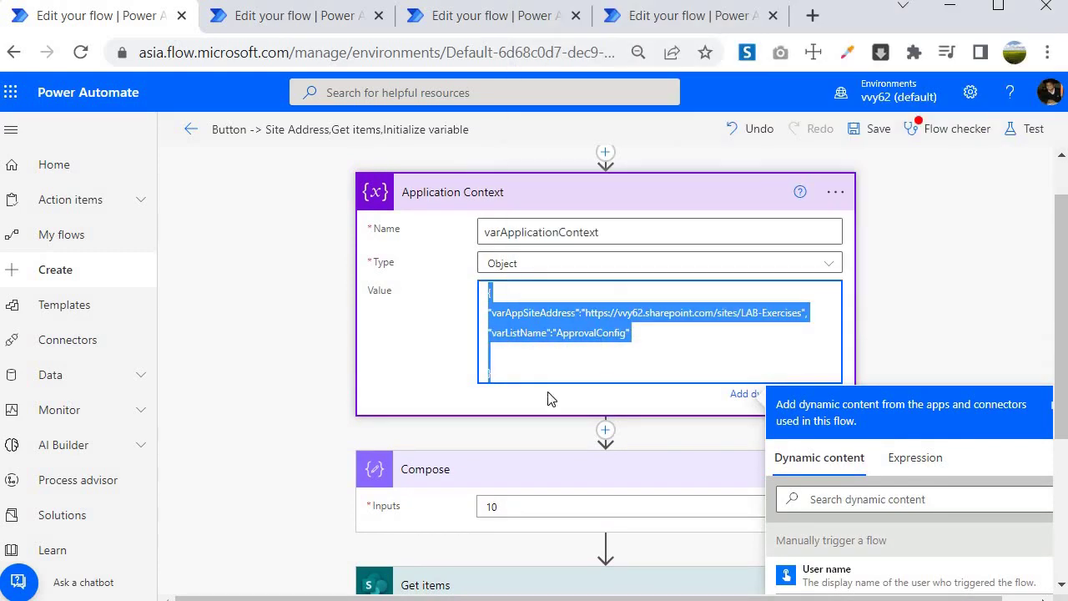
Replace the Compose action's input with the copied JSON object containing varAppSiteAddress and varListName.
scroll(504, 332, "down", 3)
double_click(492, 299)
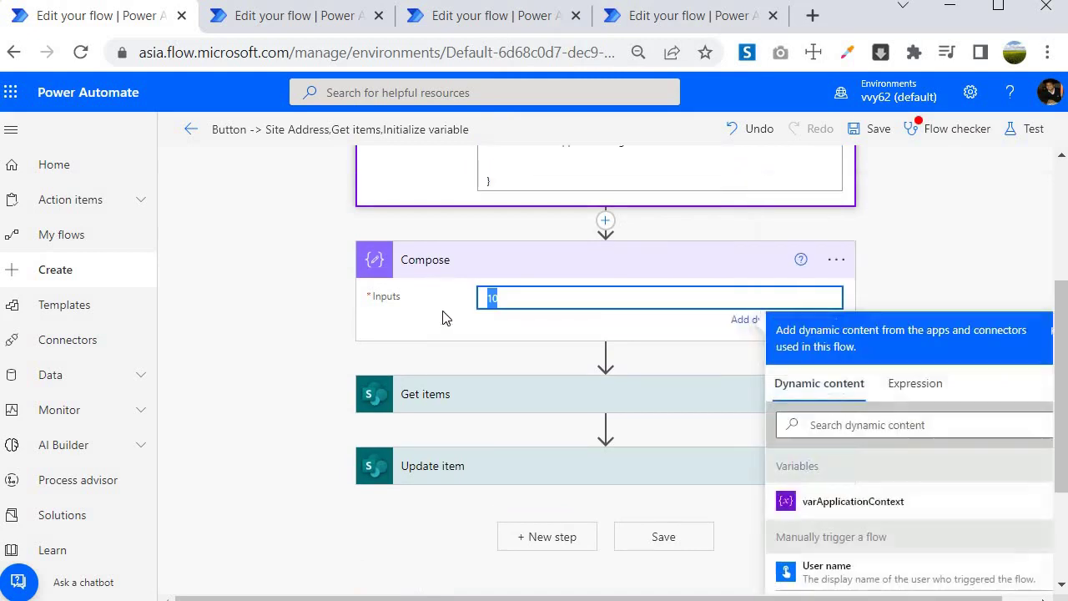
scroll(476, 386, "up", 3)
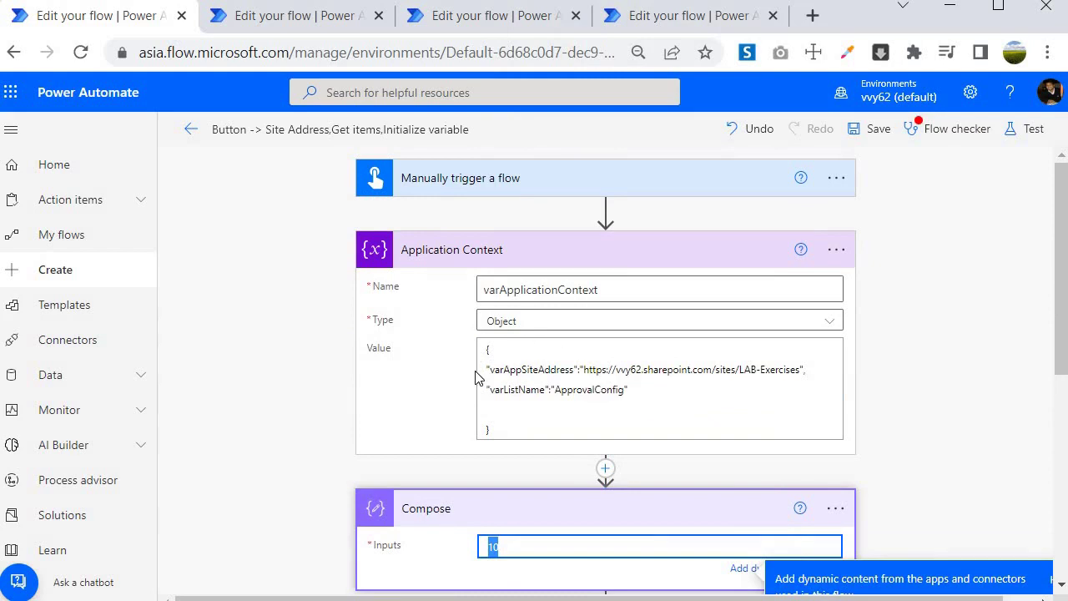
scroll(480, 380, "down", 1)
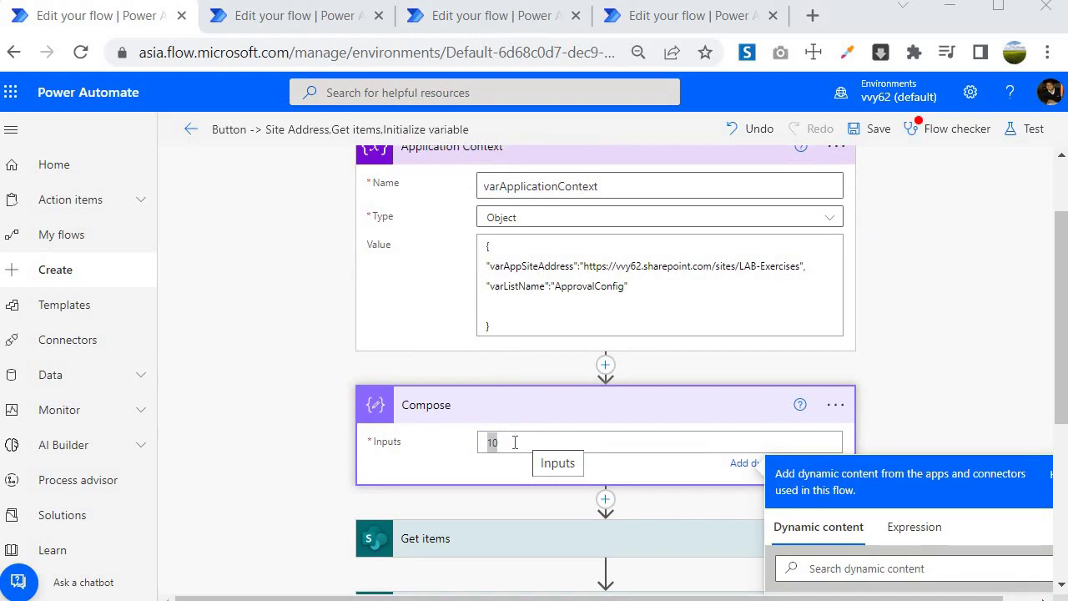
left_click(490, 442)
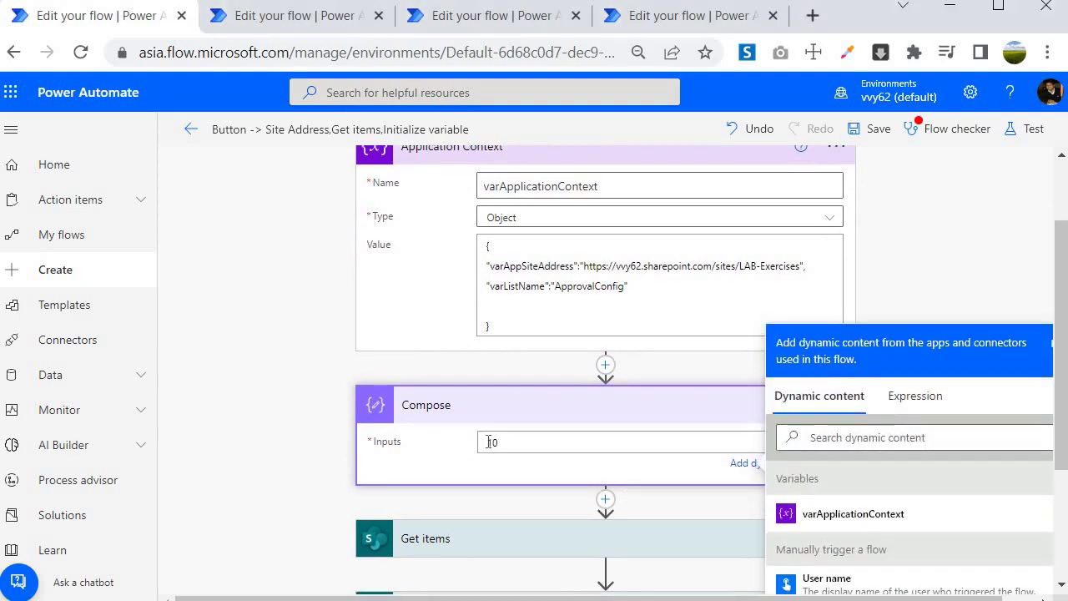
key("ctrl+v")
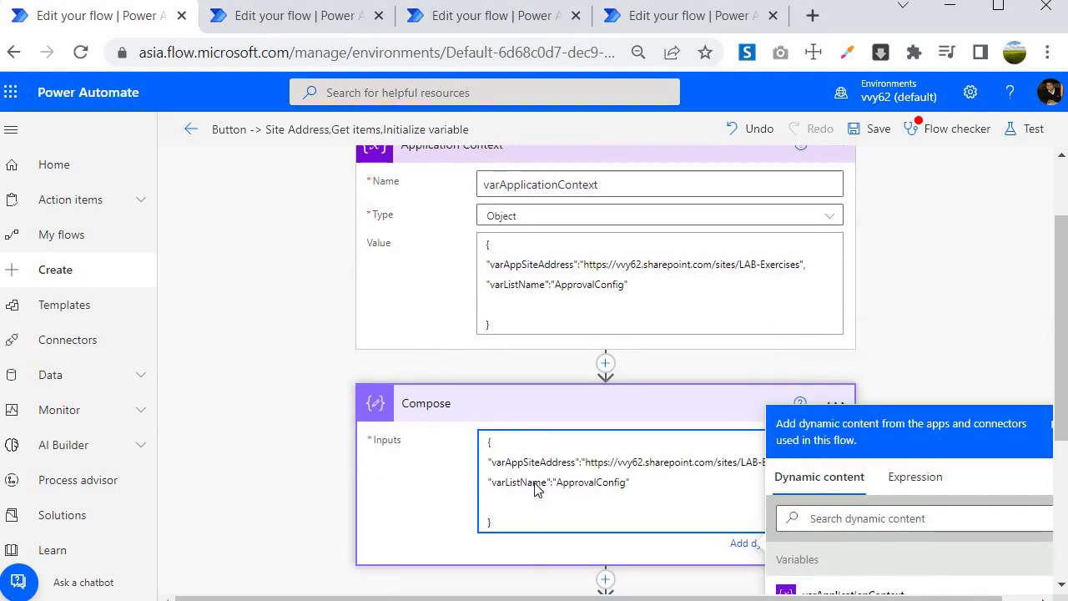
Rename the Compose action to constAppContext.
left_click(836, 404)
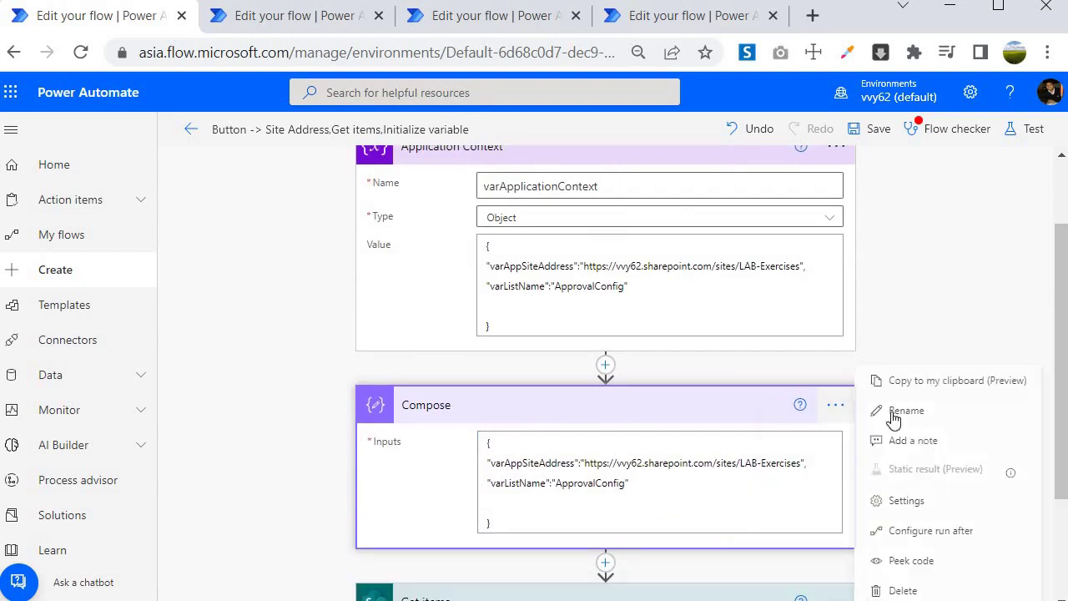
left_click(894, 414)
type("constAppCont")
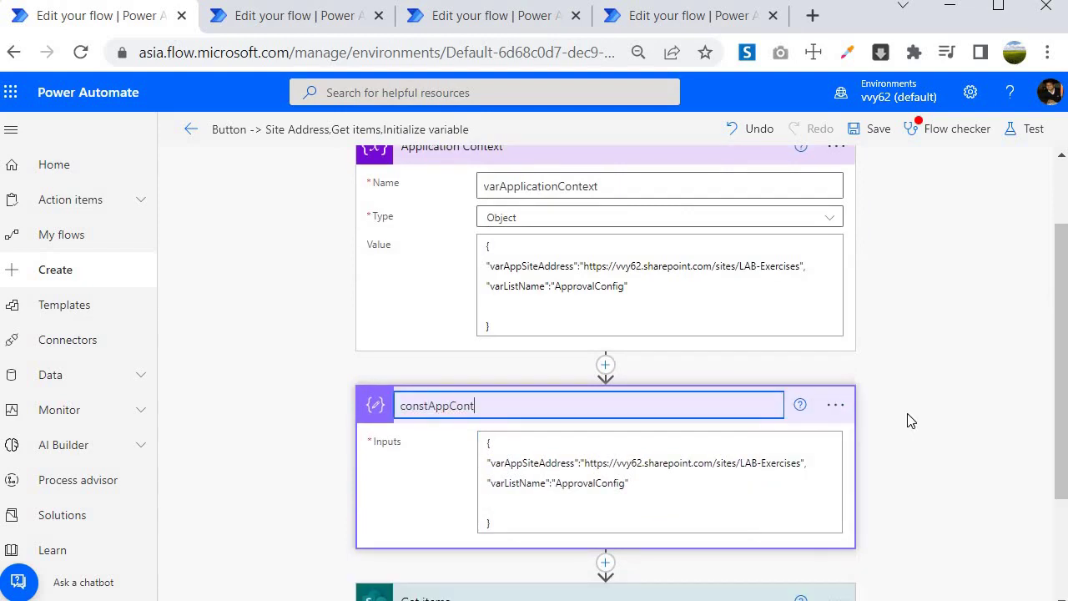
type("ext")
key("Return")
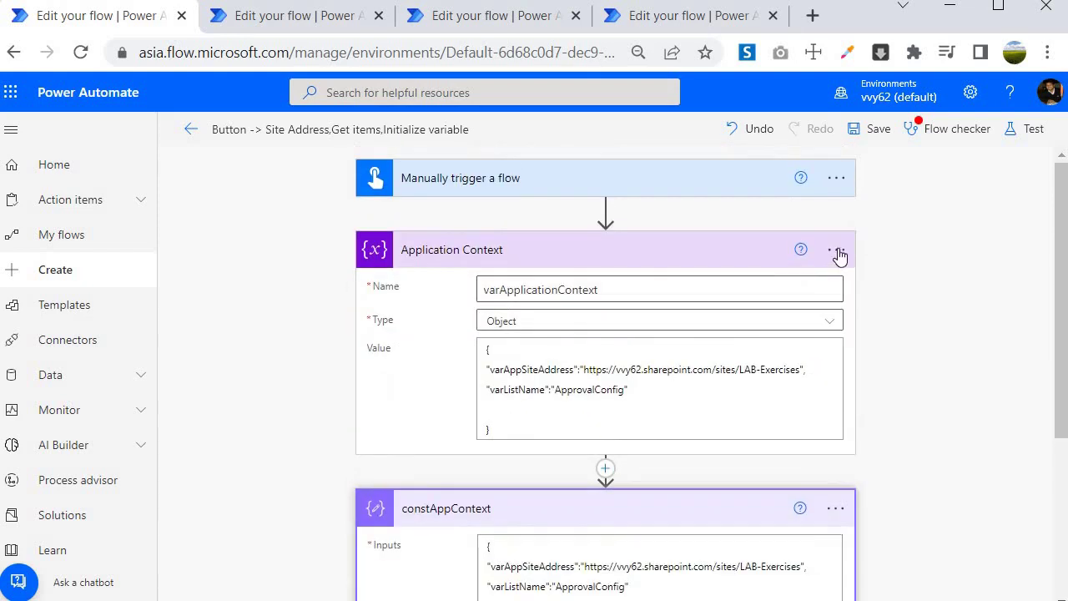
Delete the Application Context variable action from the flow.
left_click(846, 251)
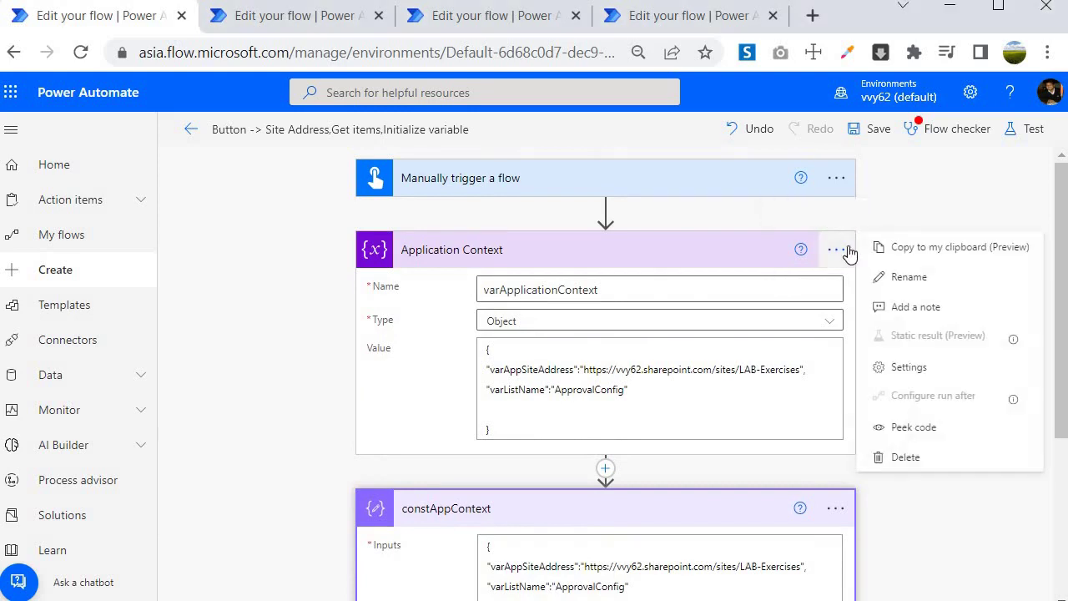
left_click(906, 458)
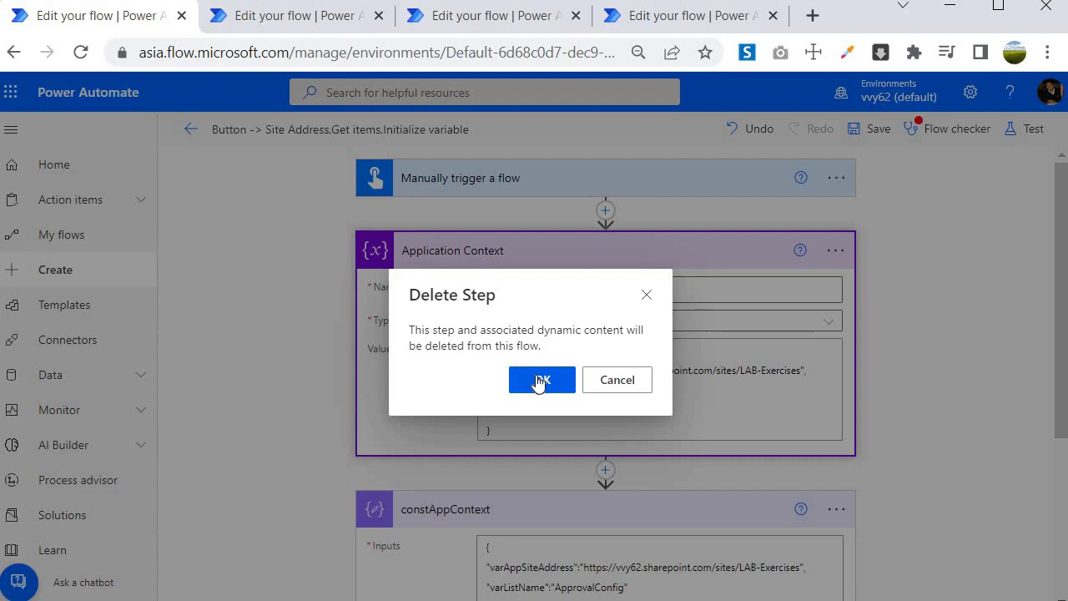
left_click(539, 382)
In the Site Address expression of Get items, replace the variables function with outputs.
scroll(437, 389, "down", 1)
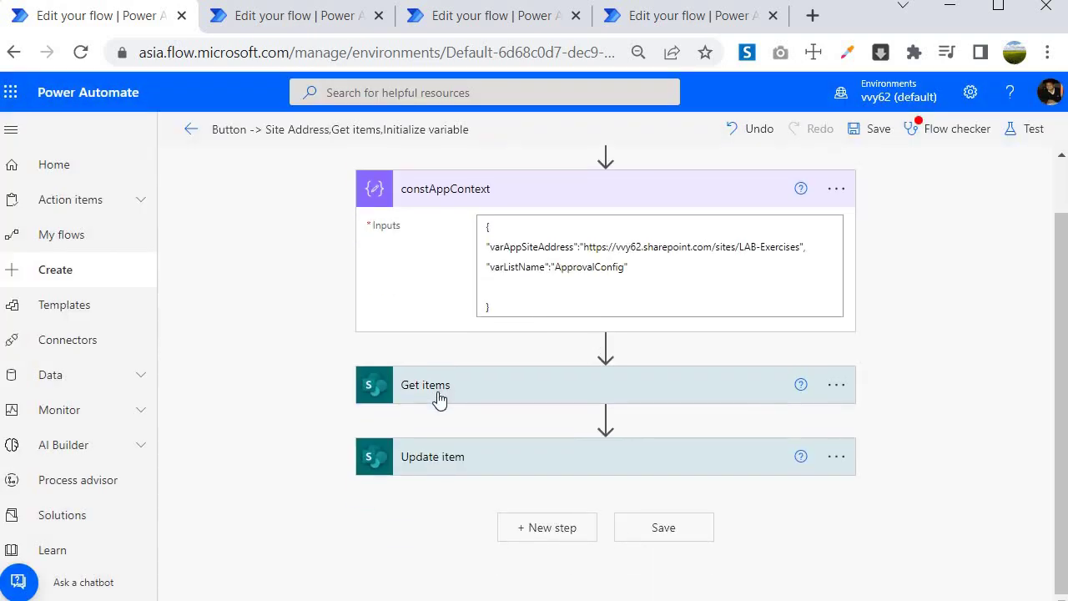
left_click(438, 398)
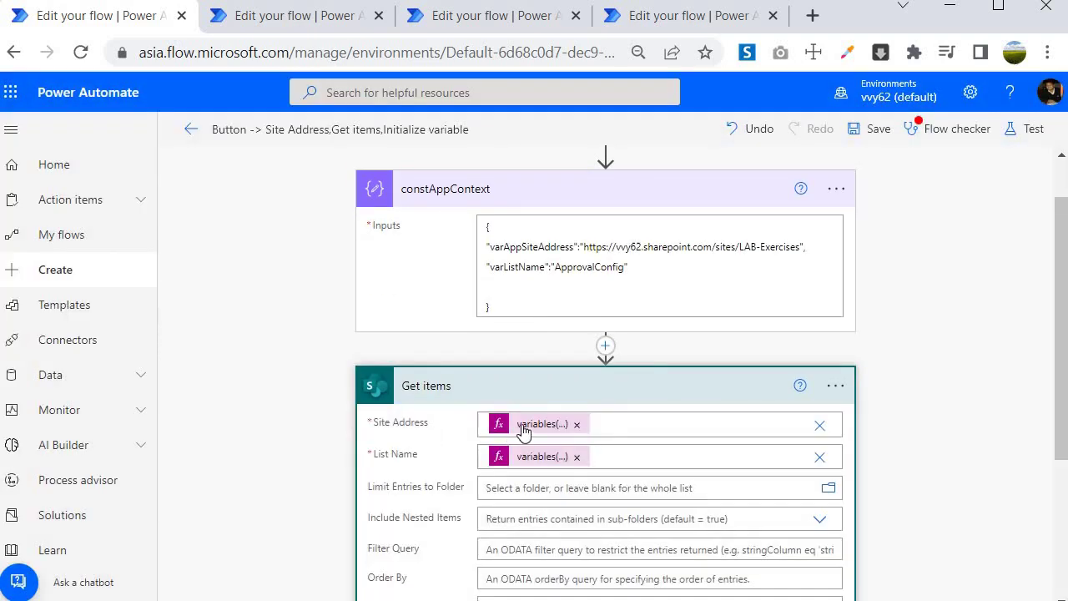
left_click(542, 425)
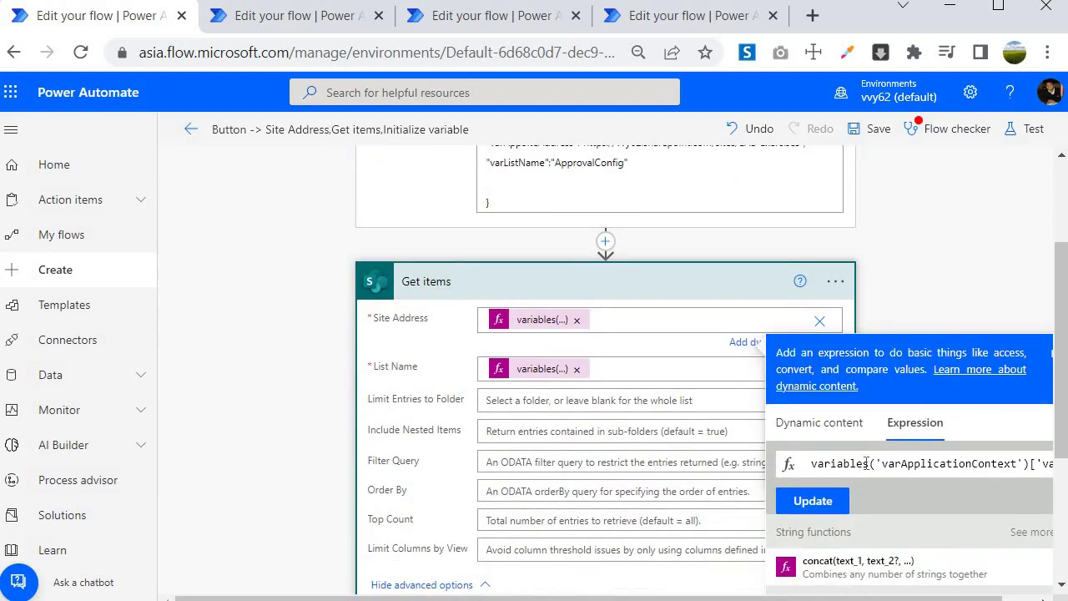
left_click_drag(870, 464, 797, 461)
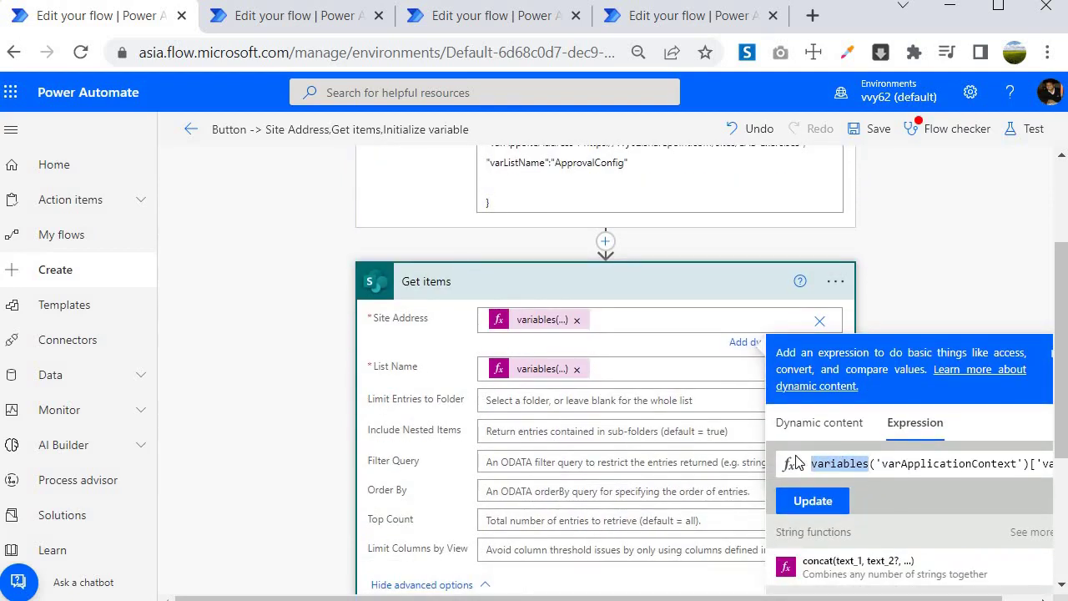
key("BackSpace")
type("outputs")
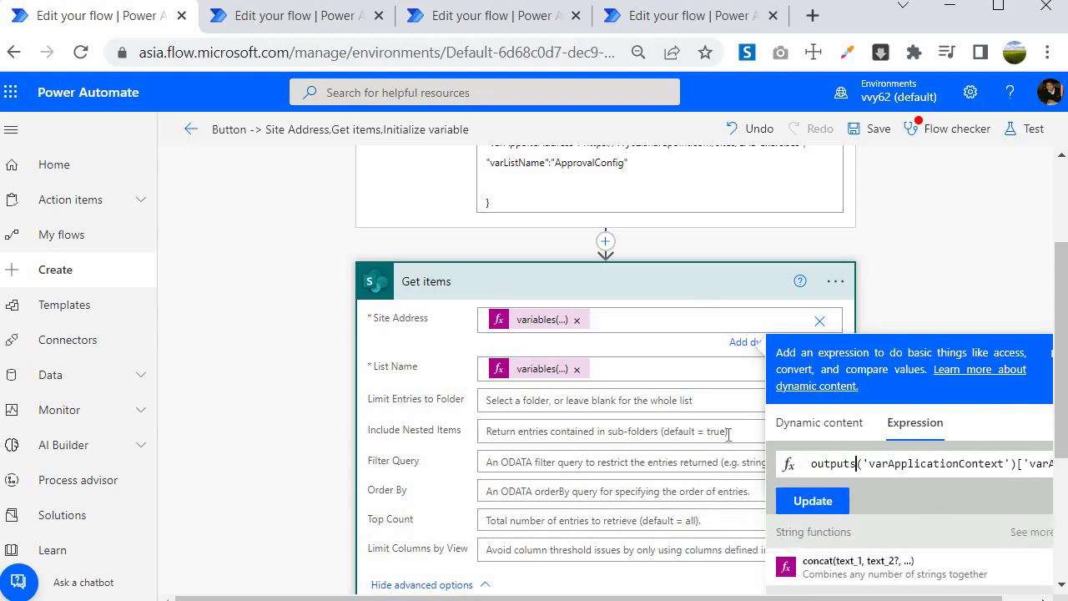
Change the expression's reference from varApplicationContext to constAppContext, copy outputs('constAppContext'), and update the Site Address expression.
scroll(429, 353, "up", 2)
scroll(429, 353, "down", 1)
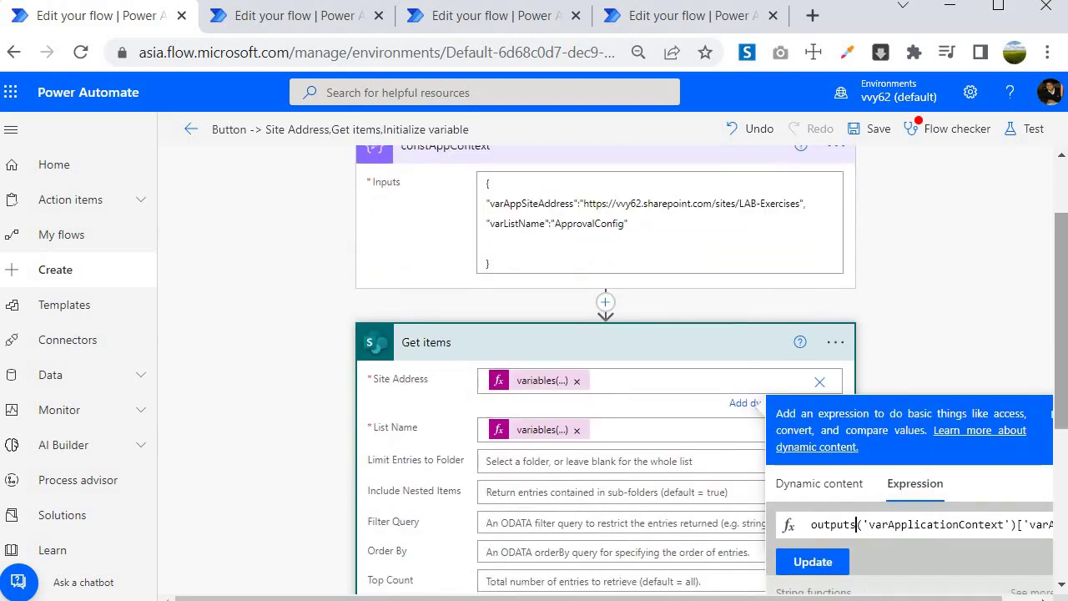
scroll(948, 549, "up", 1)
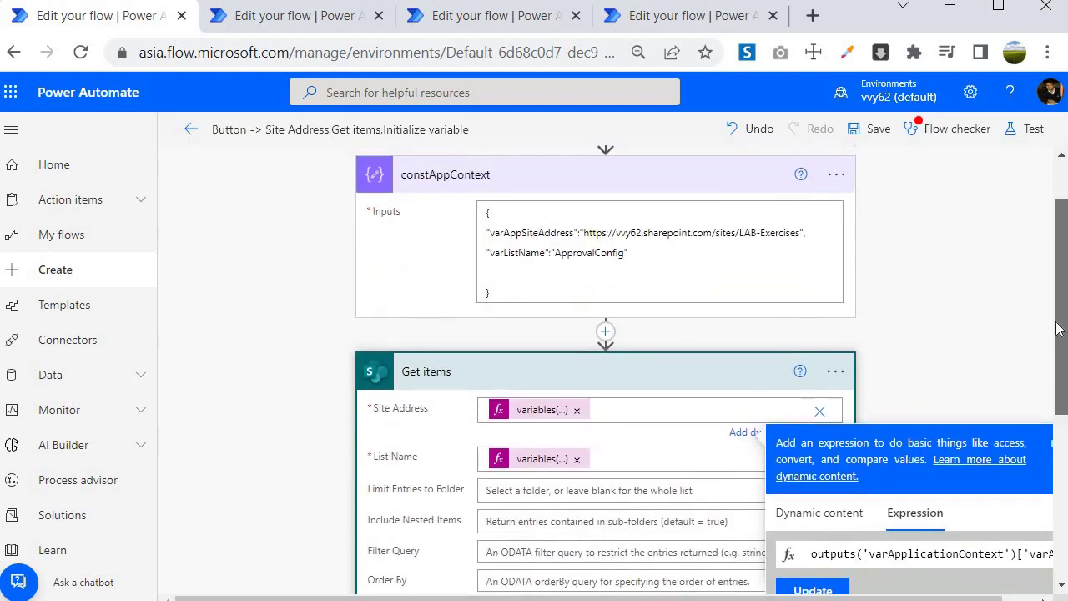
double_click(948, 550)
type("constAppCo")
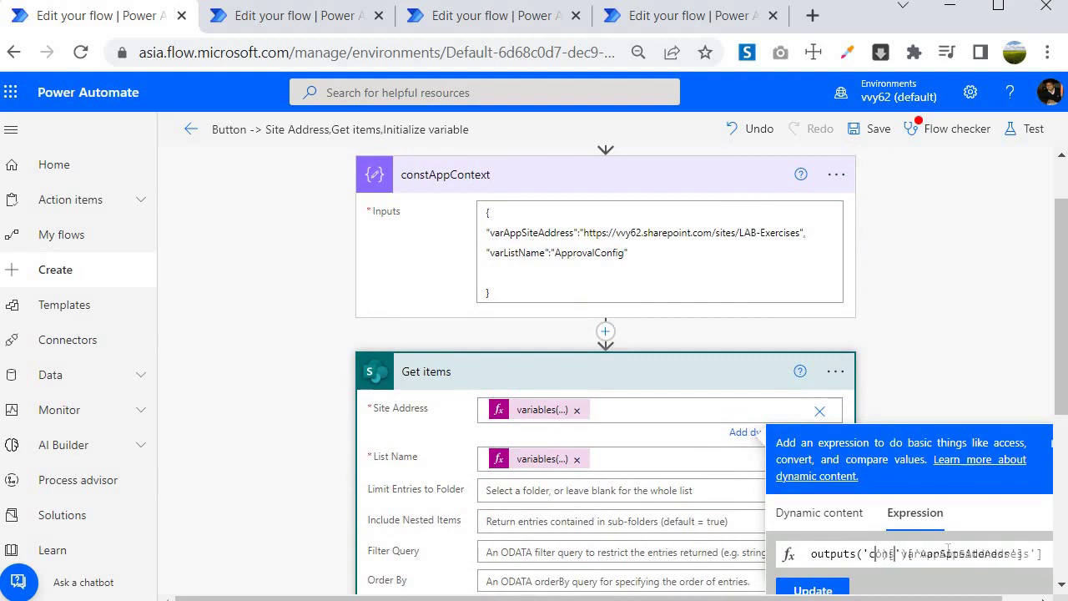
type("ntext")
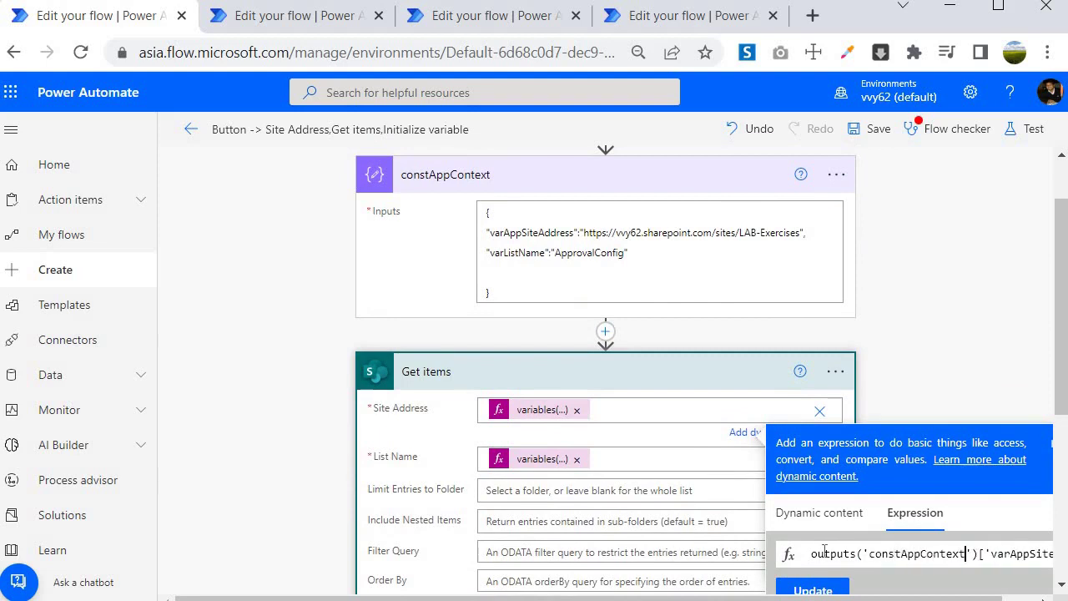
left_click_drag(811, 554, 978, 555)
key("ctrl+c")
left_click(813, 590)
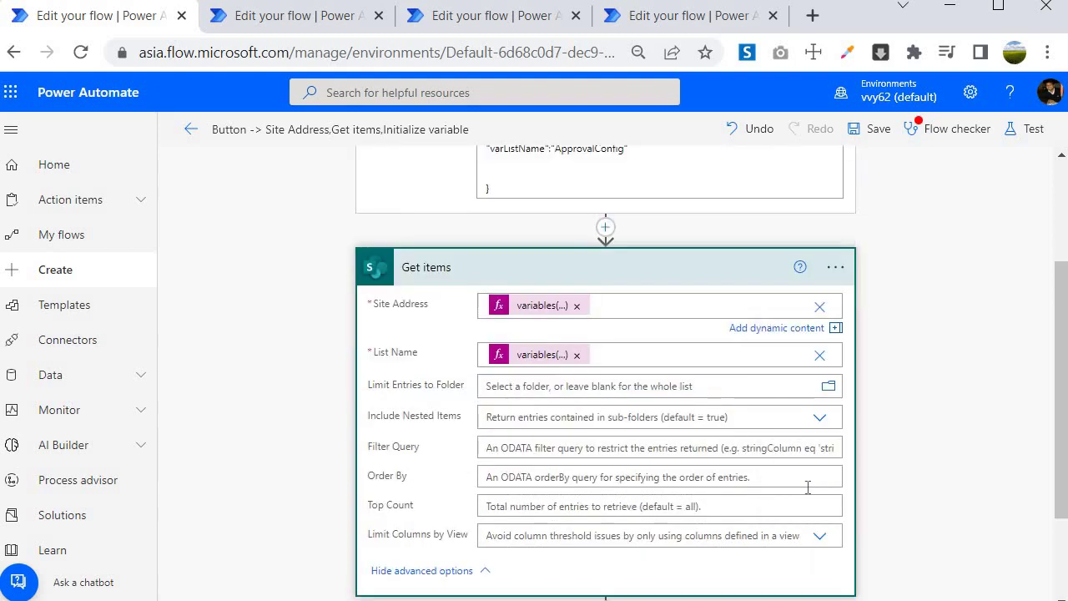
In the List Name expression of Get items, replace variables('varApplicationContext') with the copied outputs('constAppContext') and update it.
left_click(526, 354)
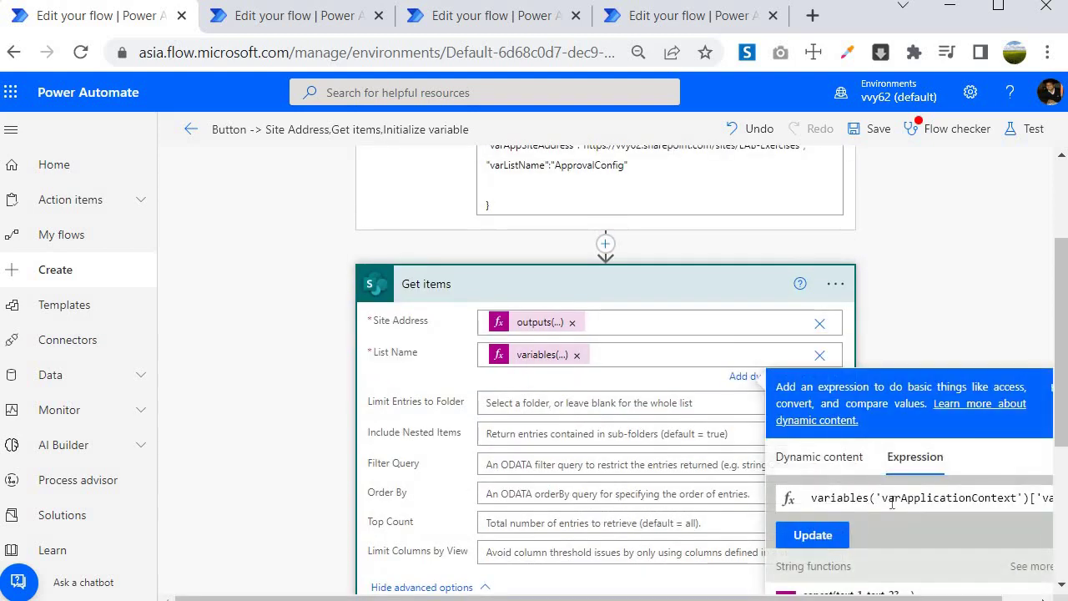
left_click_drag(1030, 499, 811, 499)
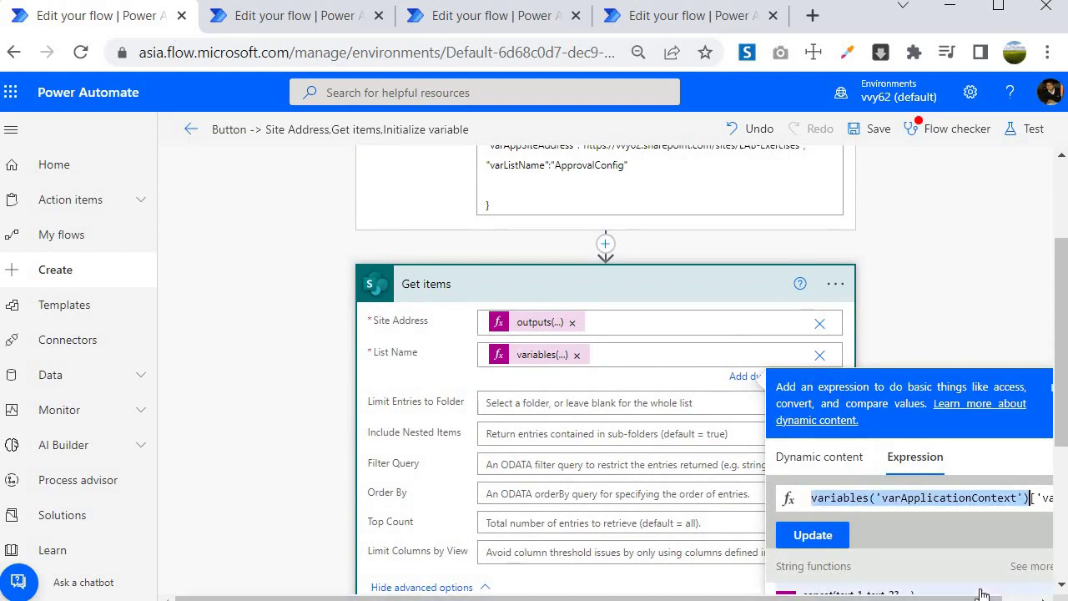
key("ctrl+v")
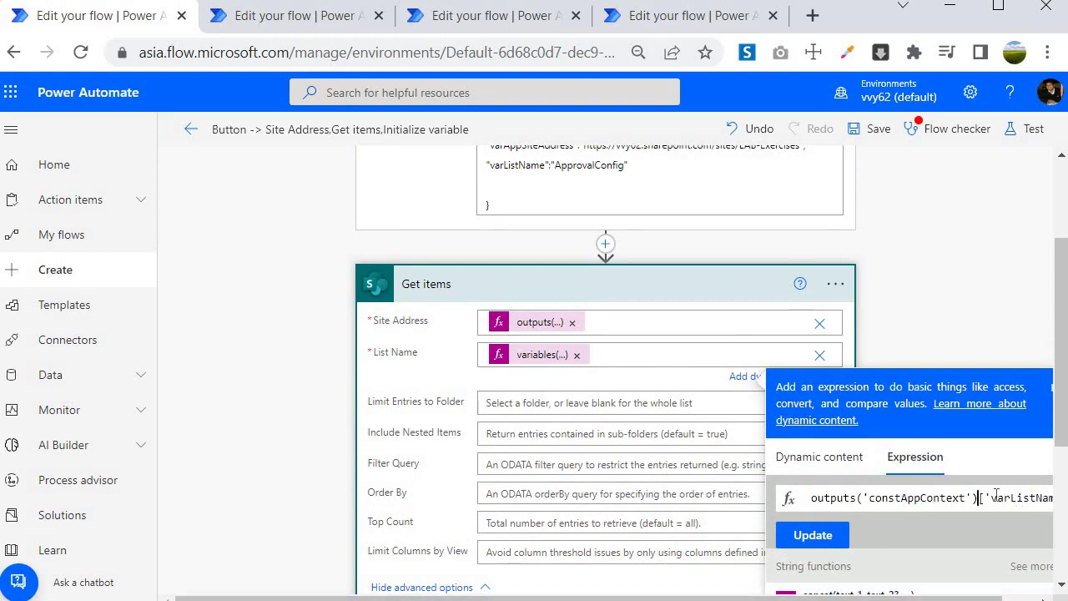
scroll(516, 274, "up", 2)
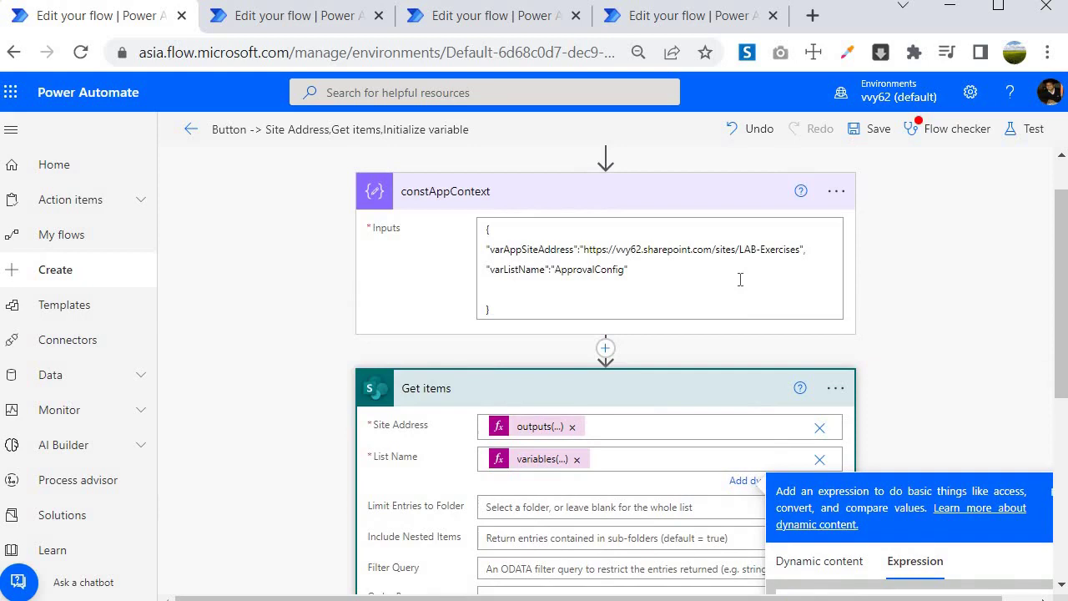
scroll(734, 322, "down", 3)
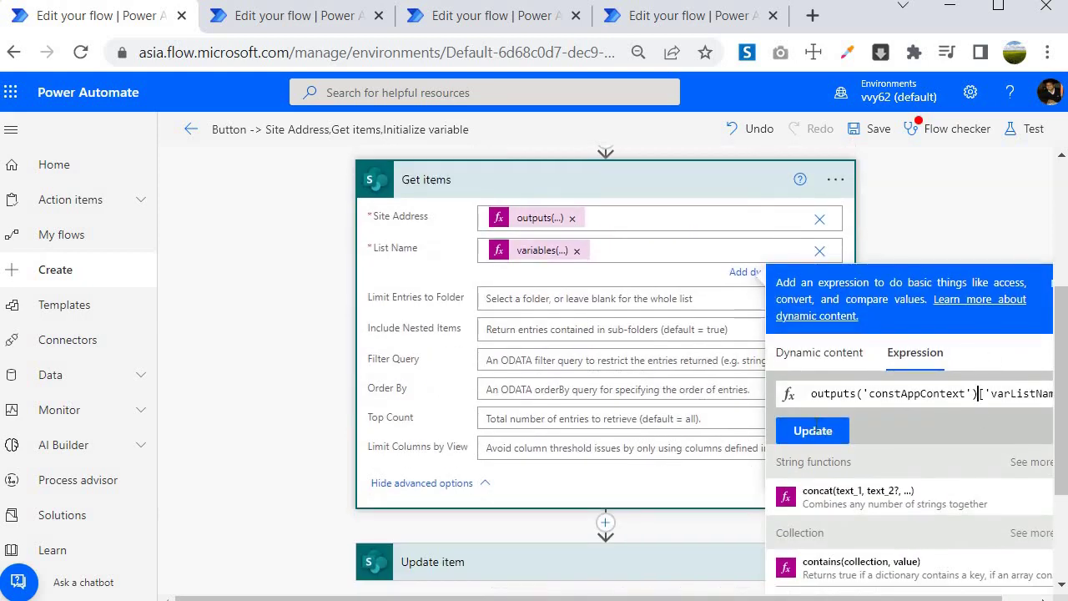
left_click(813, 431)
Replace variables('varApplicationContext') with outputs('constAppContext') in the Site Address expression of Update item and update it.
scroll(813, 431, "down", 1)
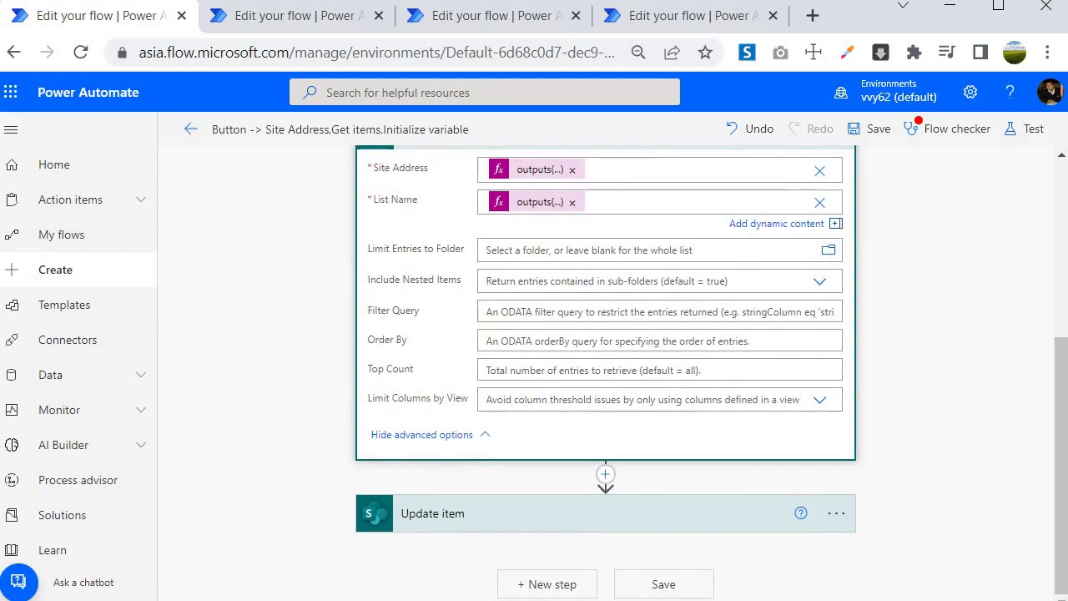
left_click(405, 501)
left_click(527, 347)
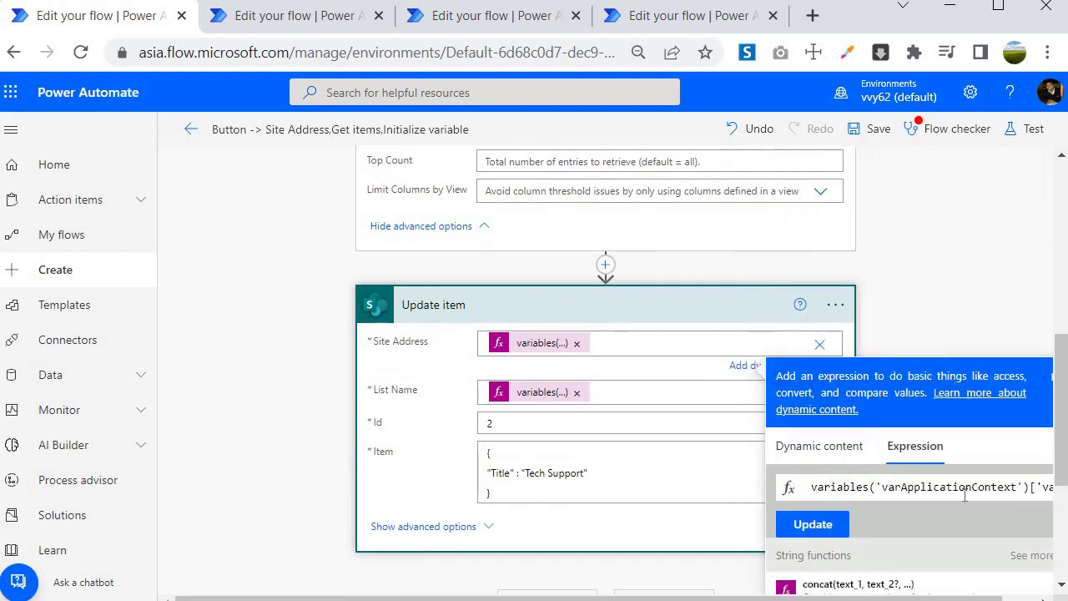
left_click(1031, 487)
key("shift+Home")
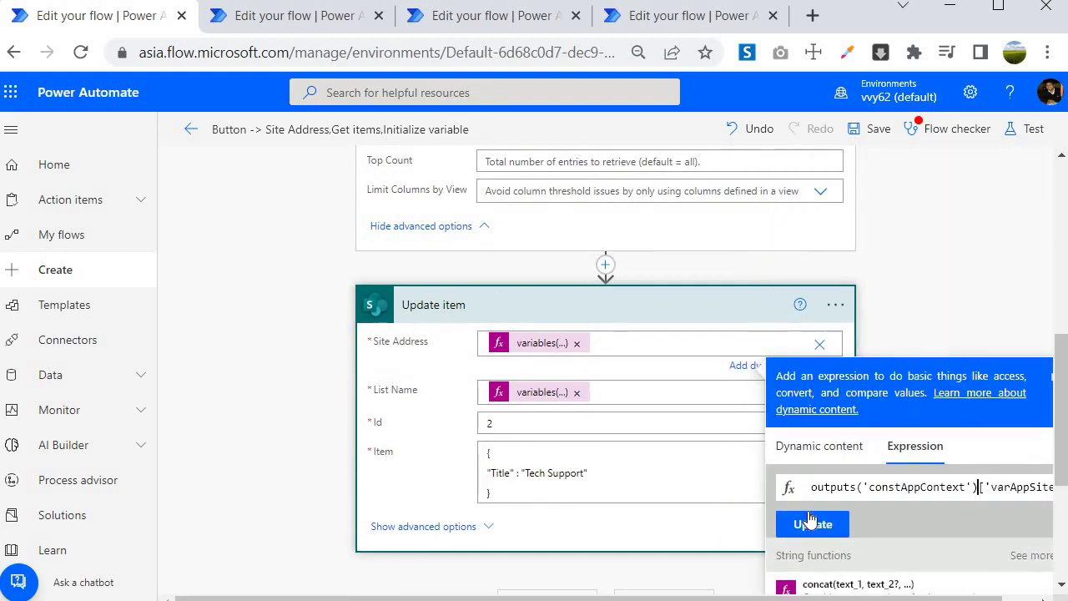
left_click(811, 523)
Make the List Name expression of Update item reference outputs('constAppContext') instead of variables('varApplicationContext').
left_click(521, 392)
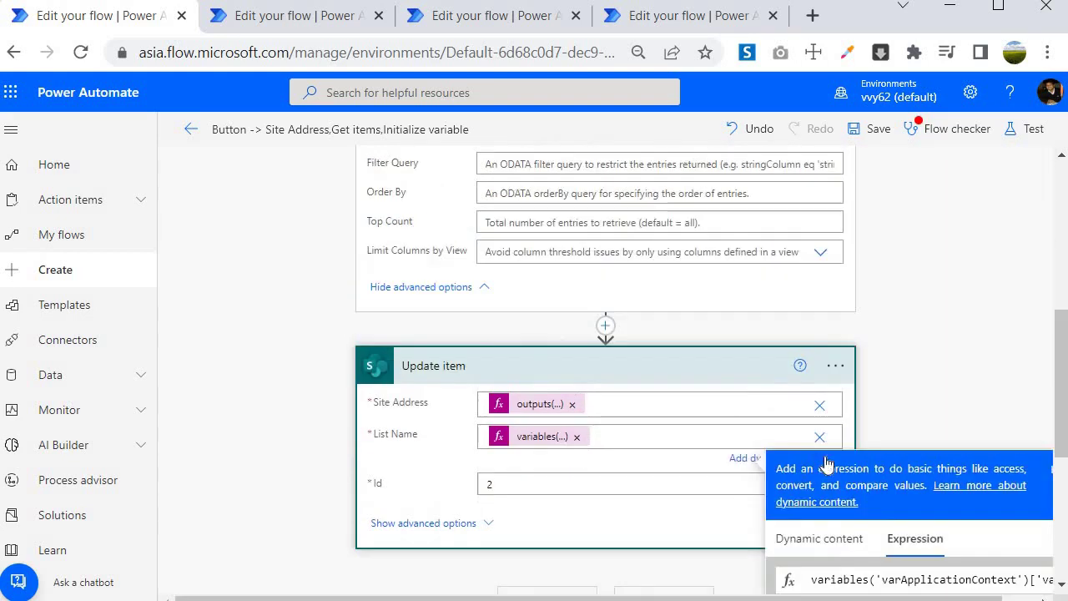
left_click_drag(811, 371, 1028, 370)
key("ctrl+v")
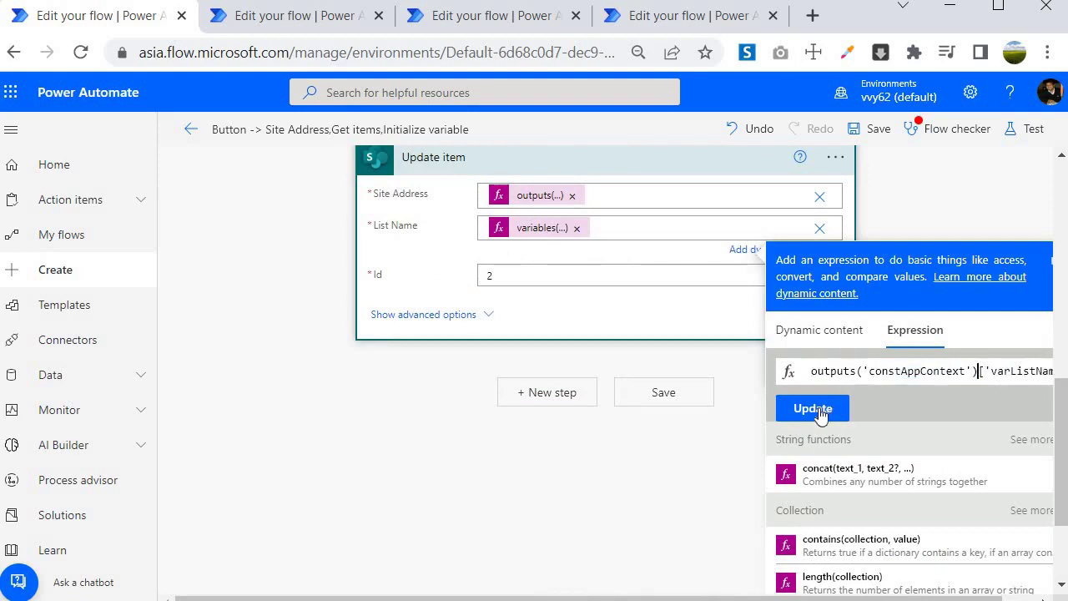
left_click(818, 411)
Review the Get items and constAppContext actions, and save the flow.
scroll(653, 275, "up", 3)
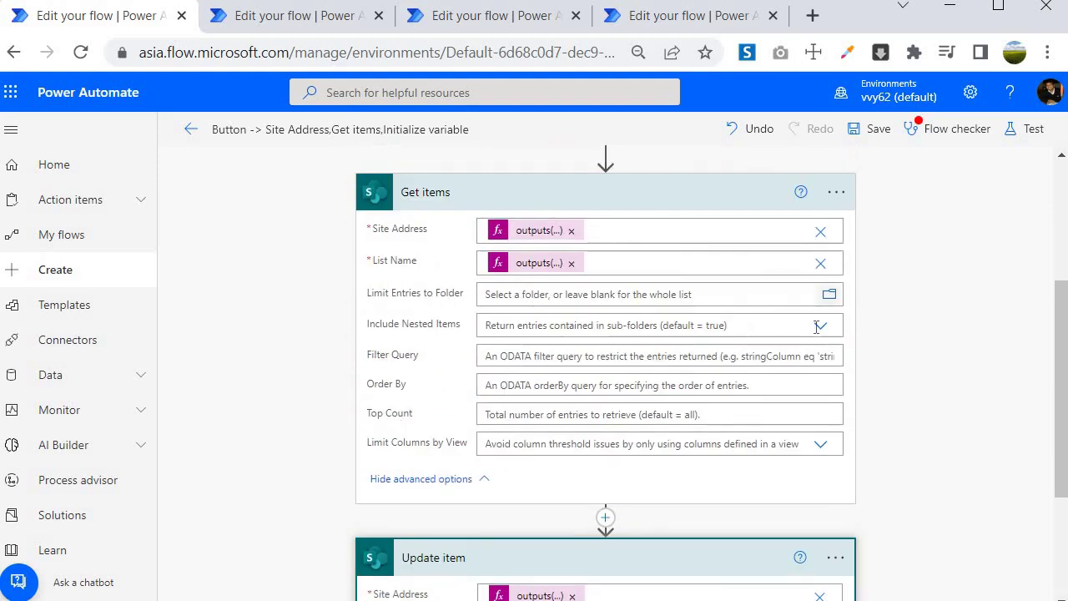
scroll(250, 292, "up", 3)
scroll(356, 314, "up", 1)
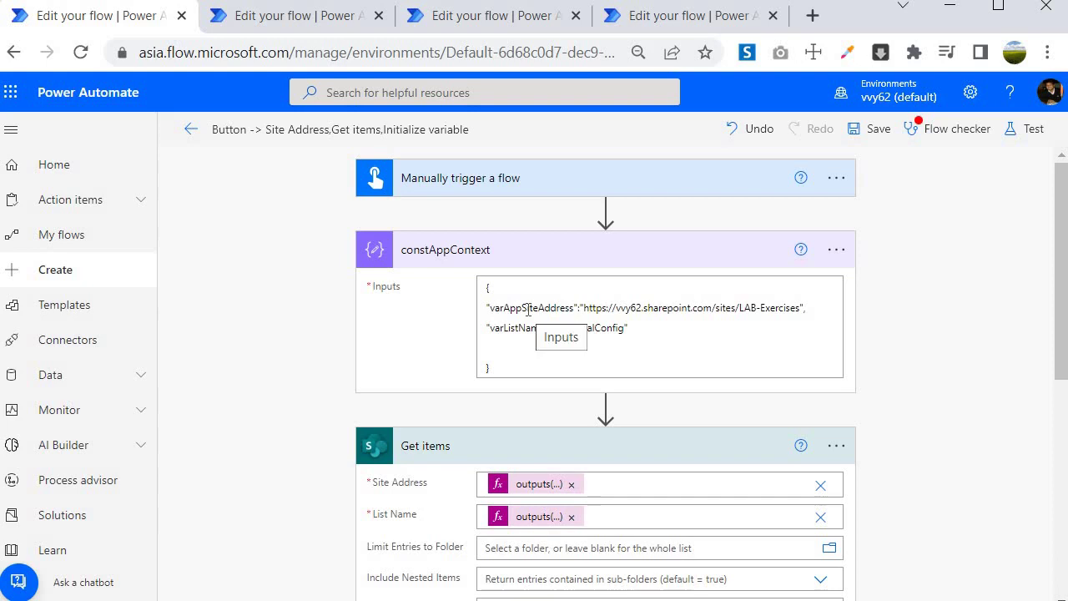
left_click(875, 135)
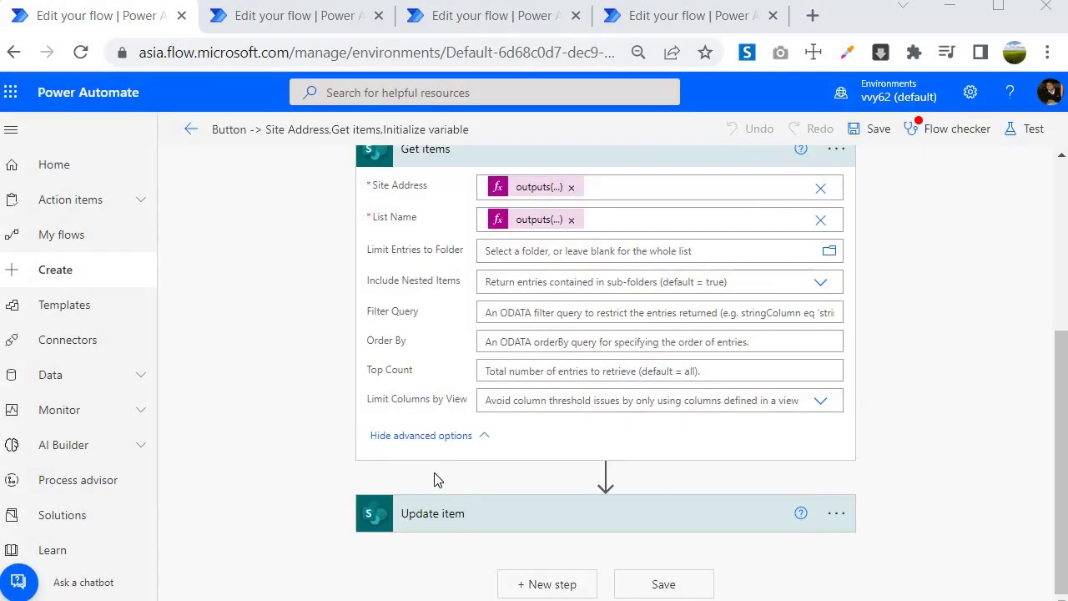
Fill the required Item field of Update item with the JSON object {"Title":"Compose Tech Support"}.
left_click(457, 517)
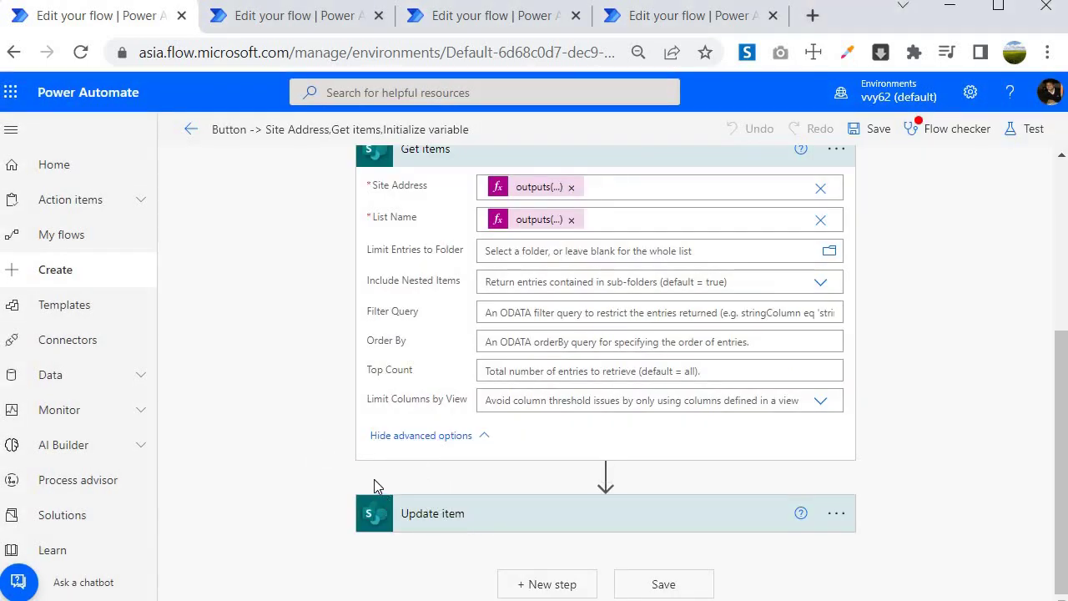
scroll(496, 455, "down", 1)
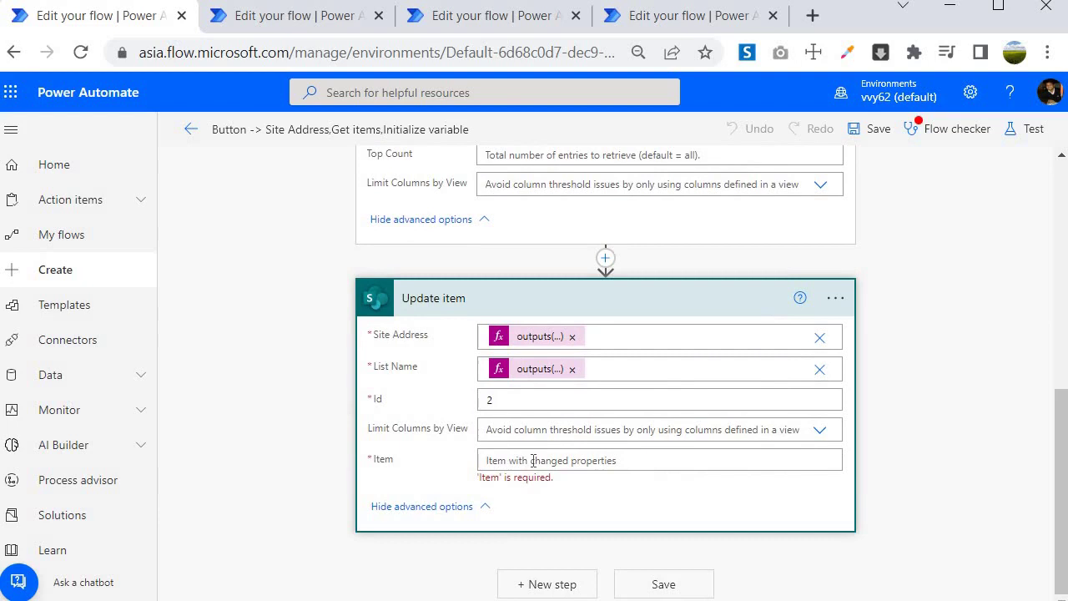
left_click(533, 461)
type("{  }")
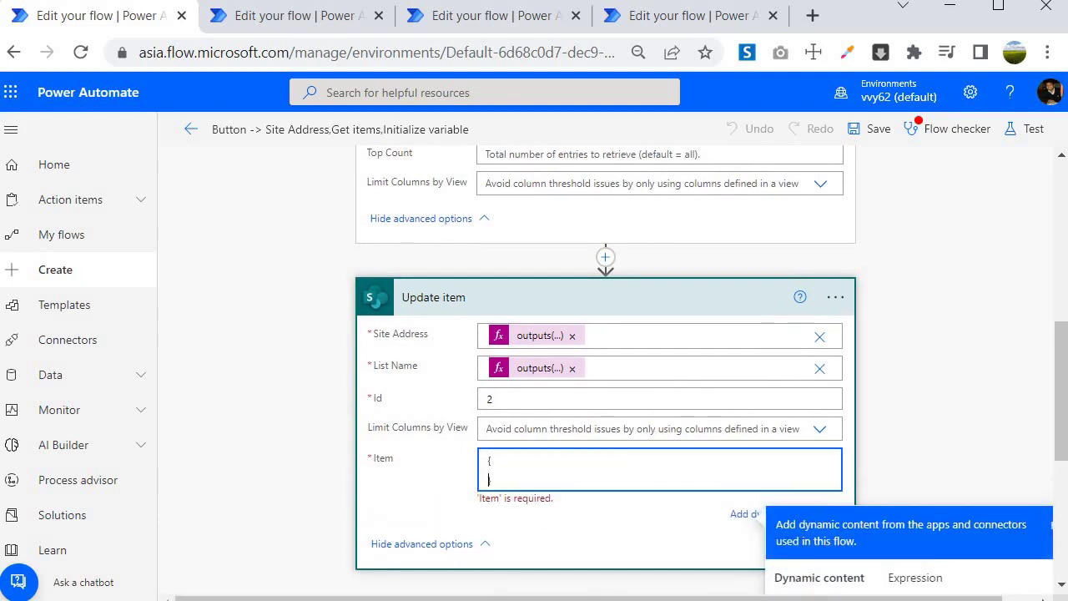
type("\"")
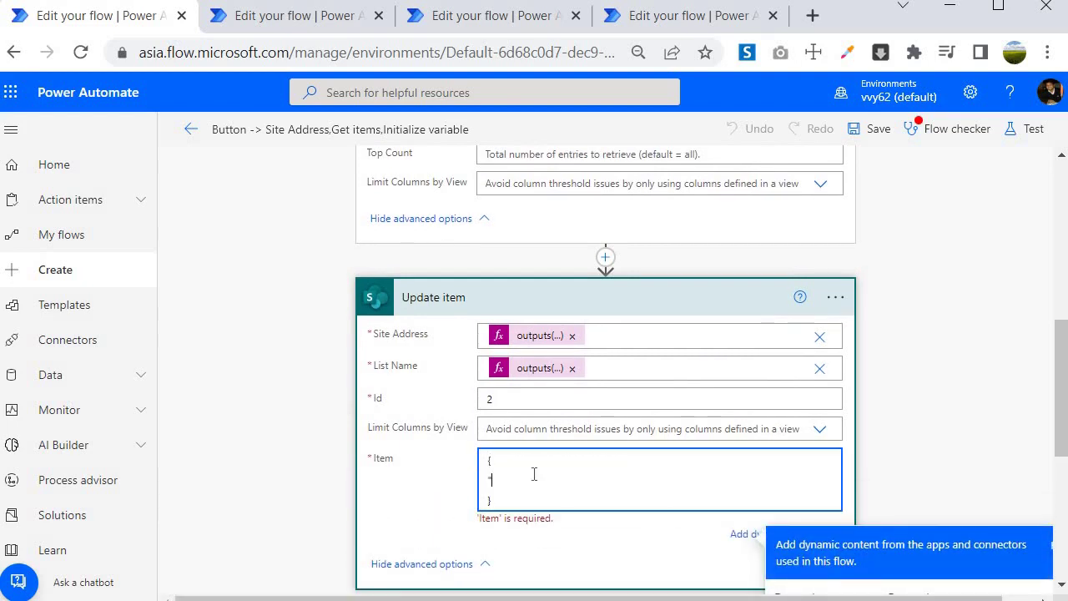
type("\":\"C")
type("ompose Tech Support")
double_click(534, 479)
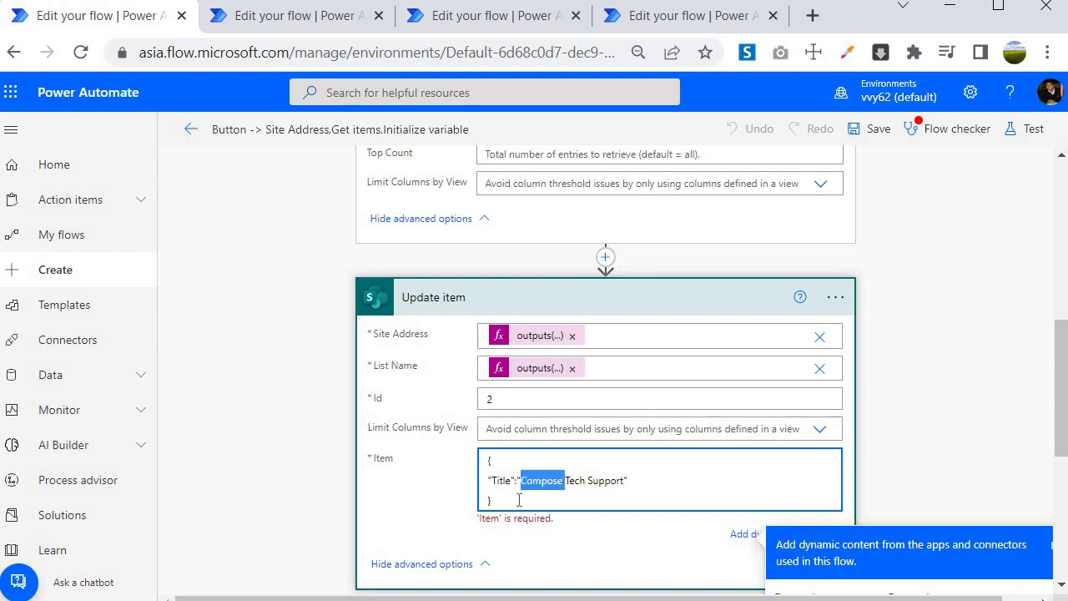
left_click(518, 497)
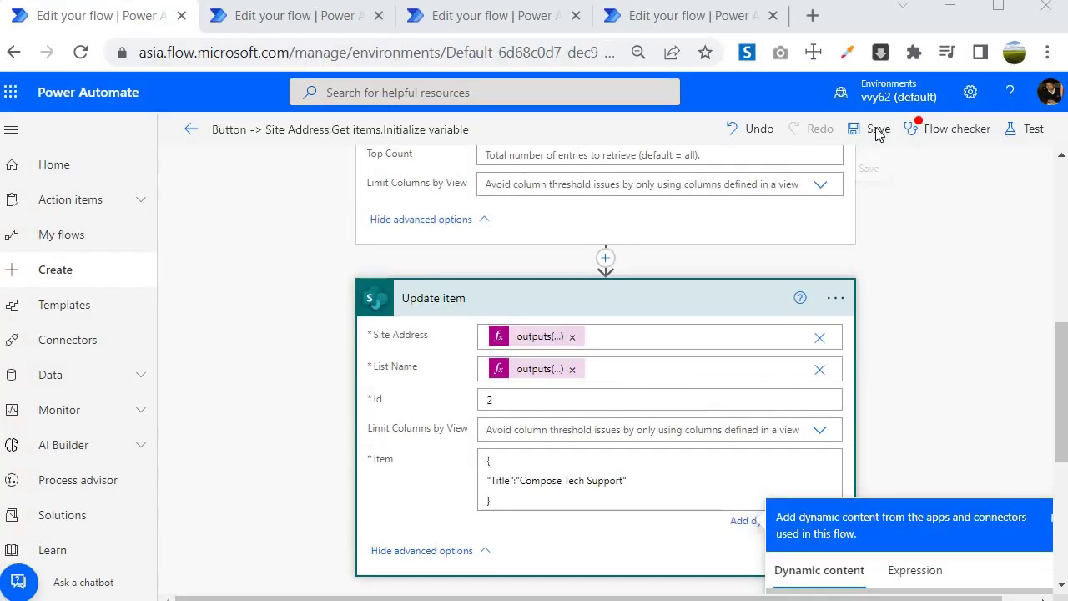
Save the flow and run it as a manual test.
left_click(875, 129)
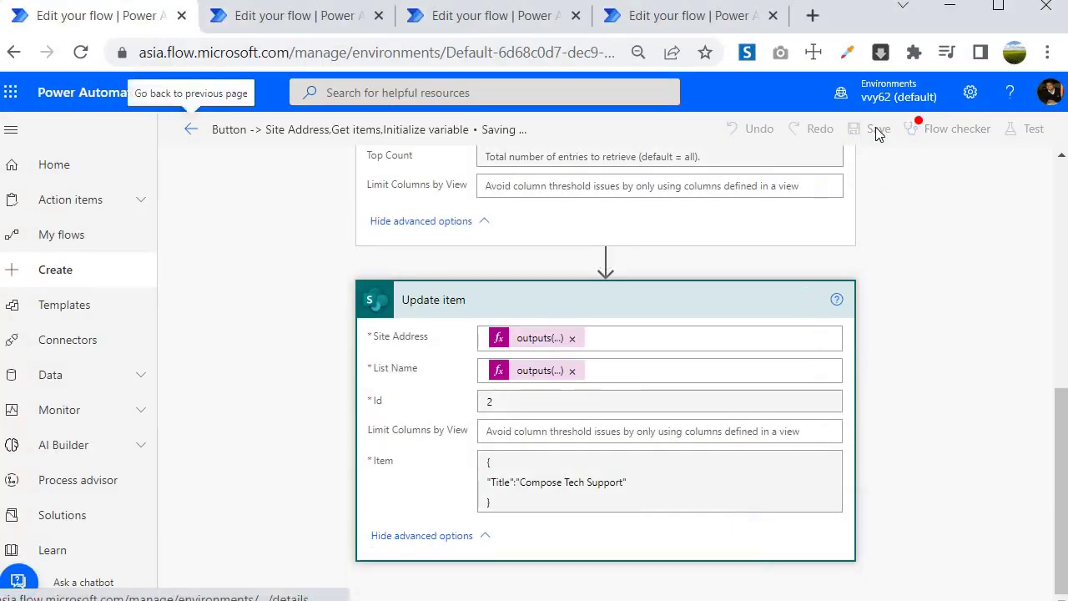
left_click(1042, 136)
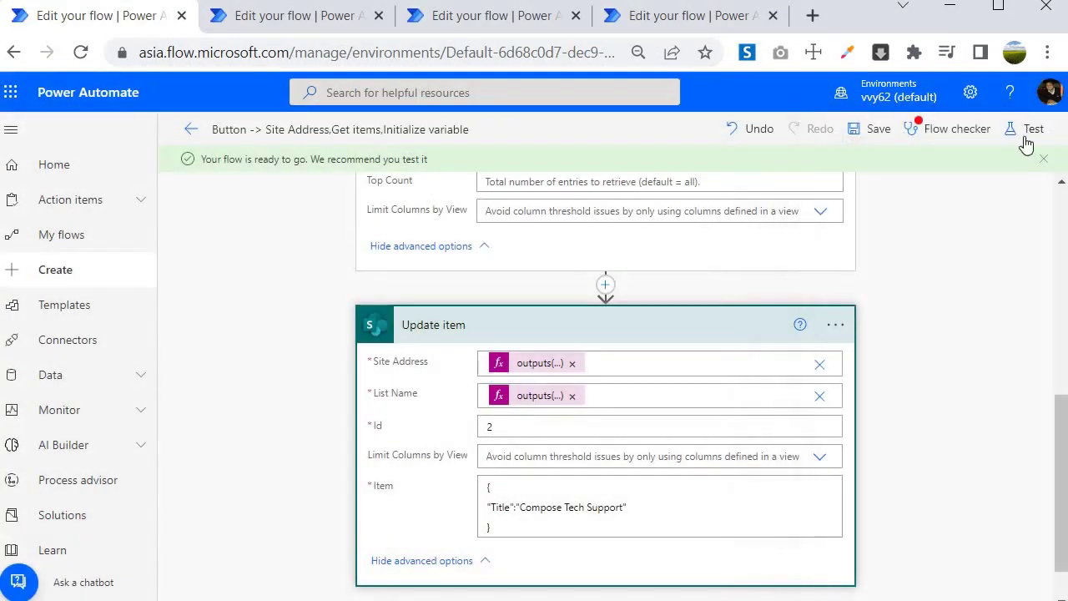
left_click(1031, 132)
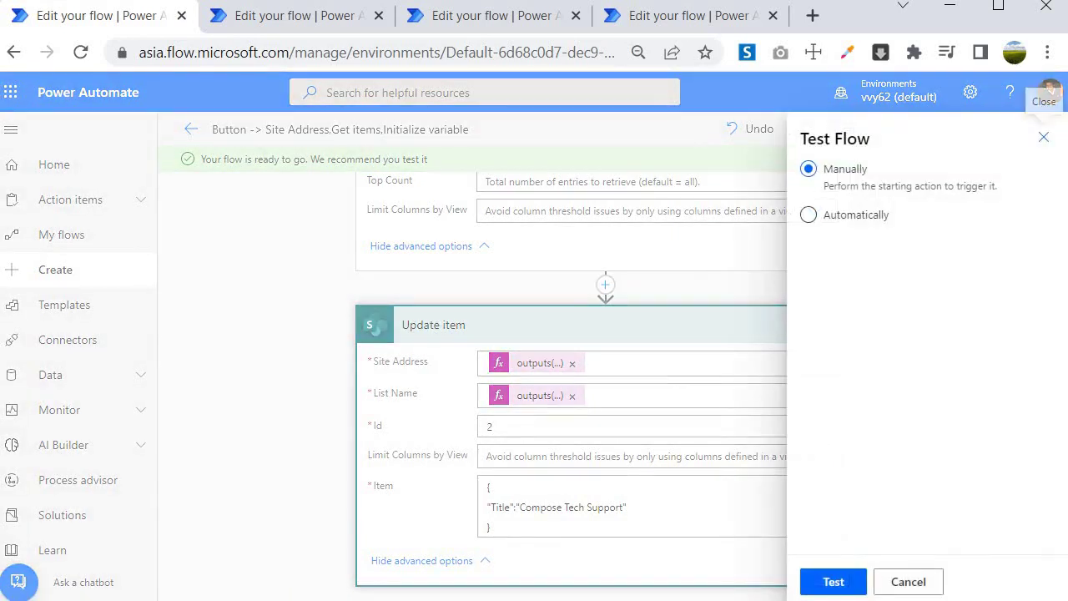
left_click(835, 582)
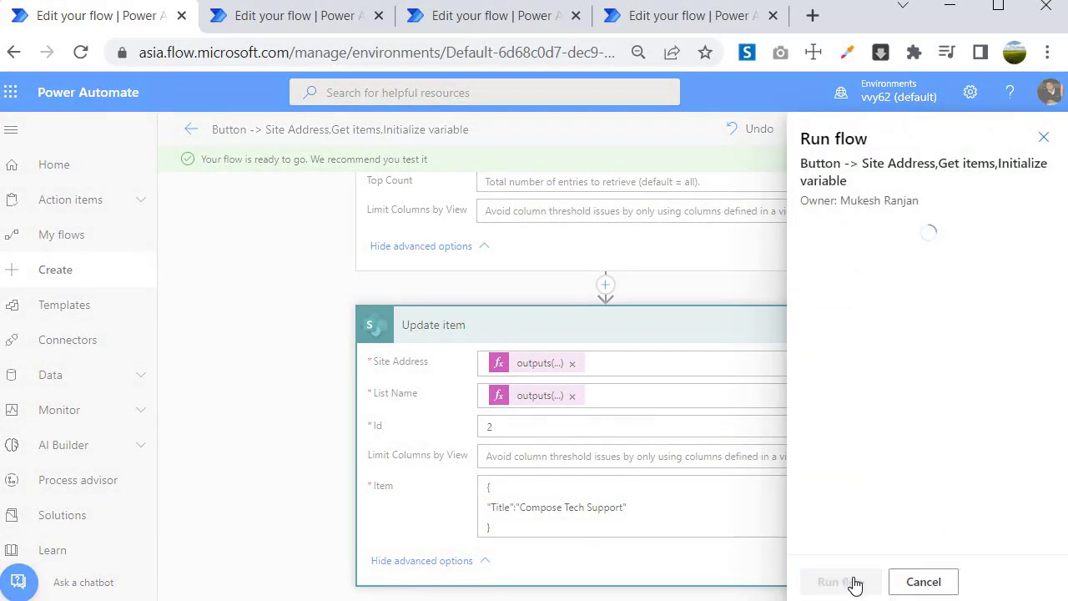
left_click(835, 582)
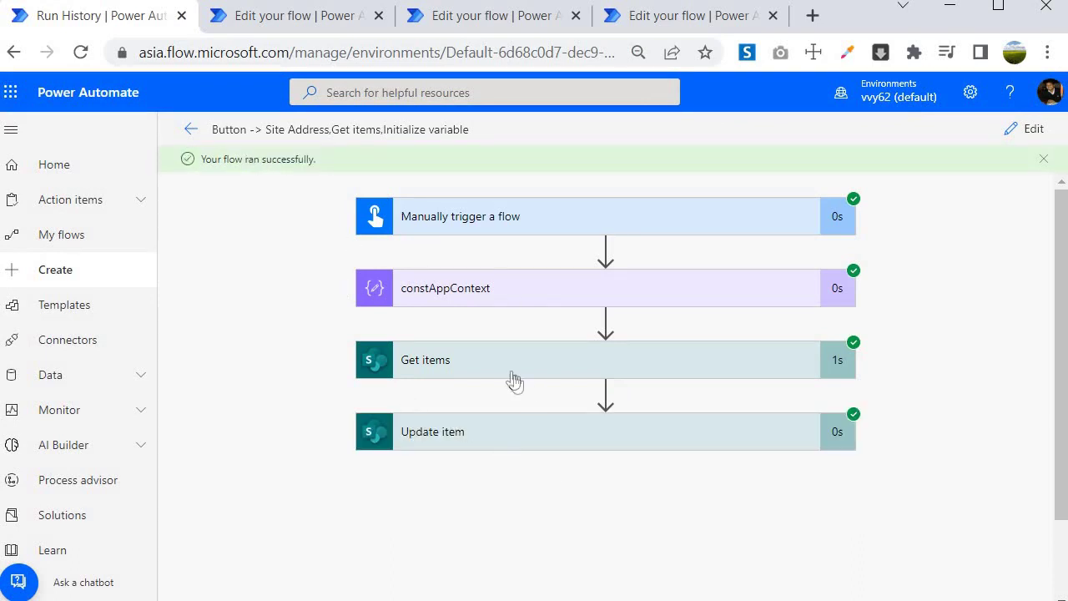
Examine the inputs and outputs of the constAppContext action in the test run, and collapse its details.
left_click(459, 288)
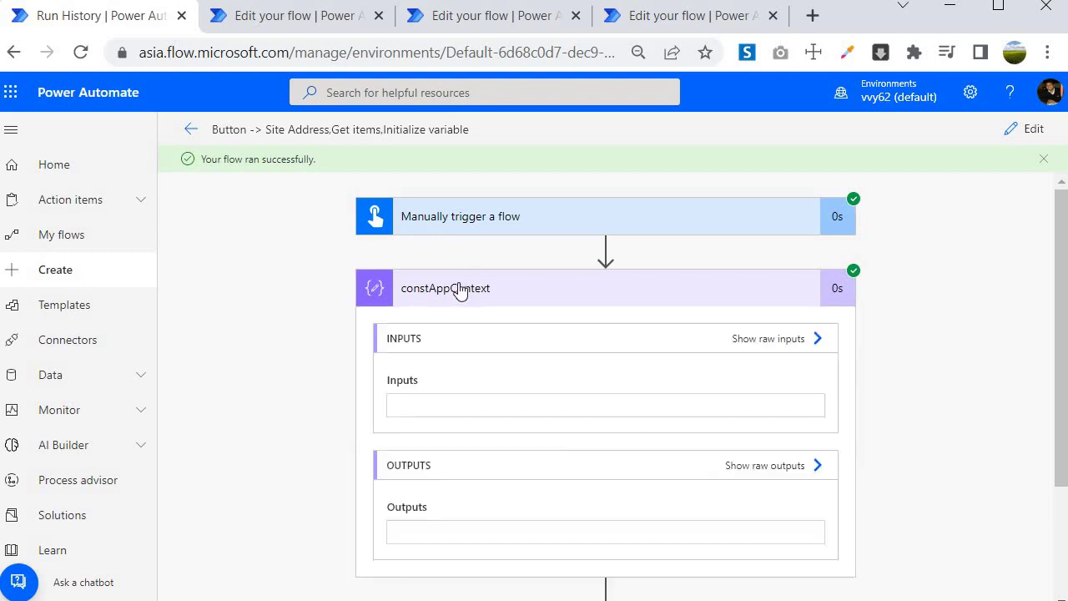
scroll(377, 400, "down", 3)
scroll(377, 401, "up", 2)
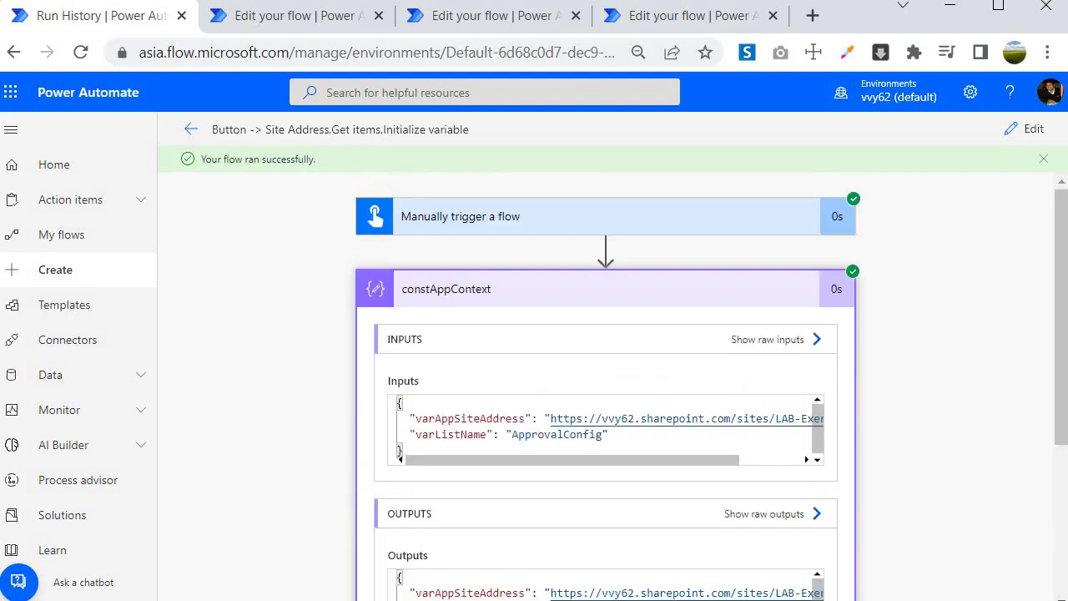
scroll(469, 486, "down", 3)
scroll(338, 464, "up", 3)
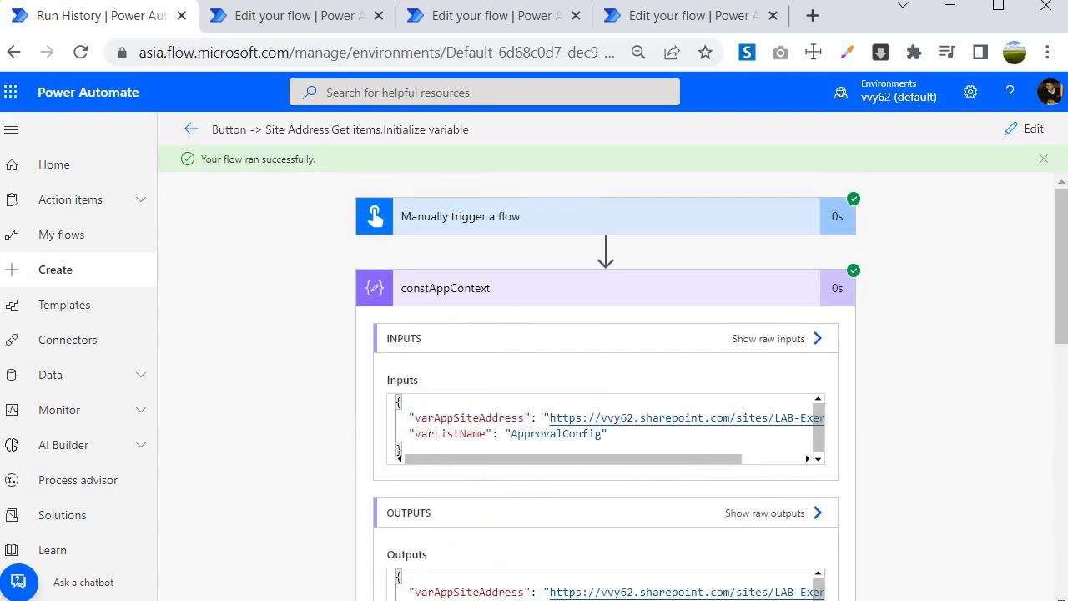
left_click(431, 290)
left_click(788, 369)
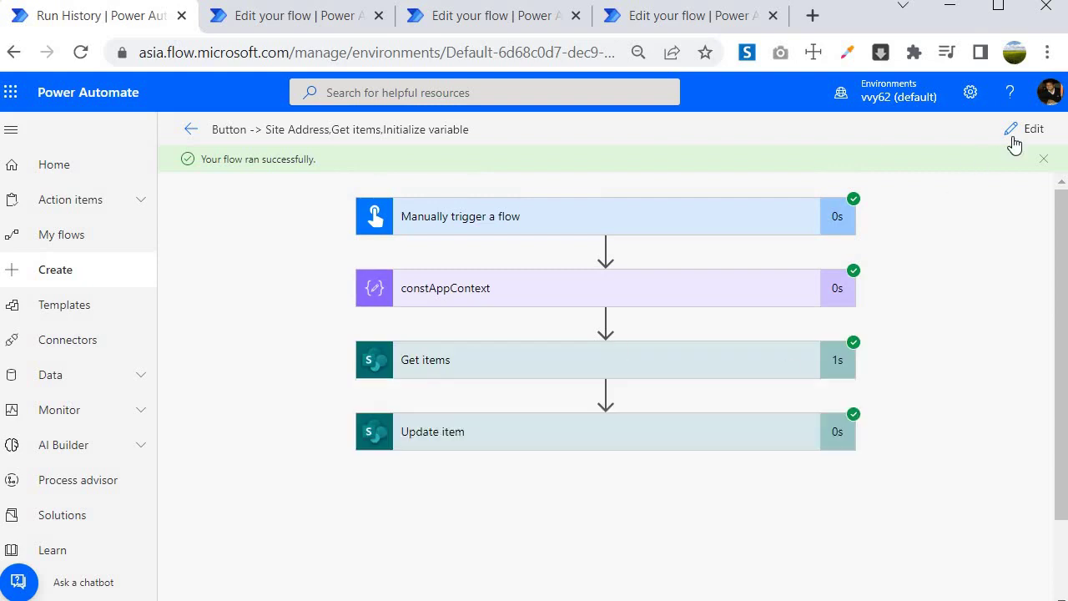
Reopen the flow for editing and collapse the constAppContext, Get items and Update item actions.
left_click(1026, 129)
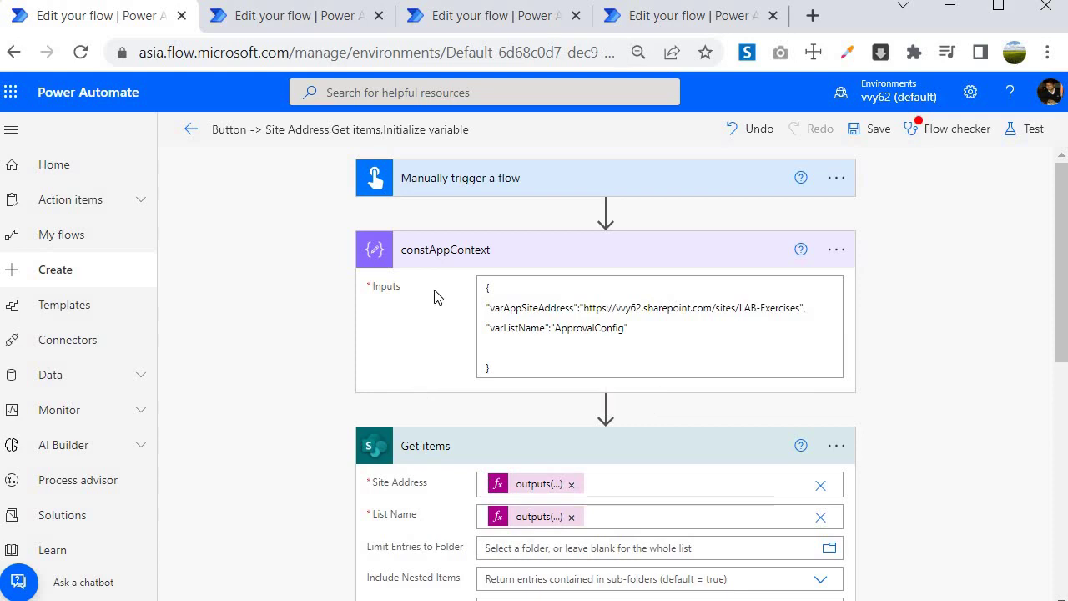
left_click(453, 265)
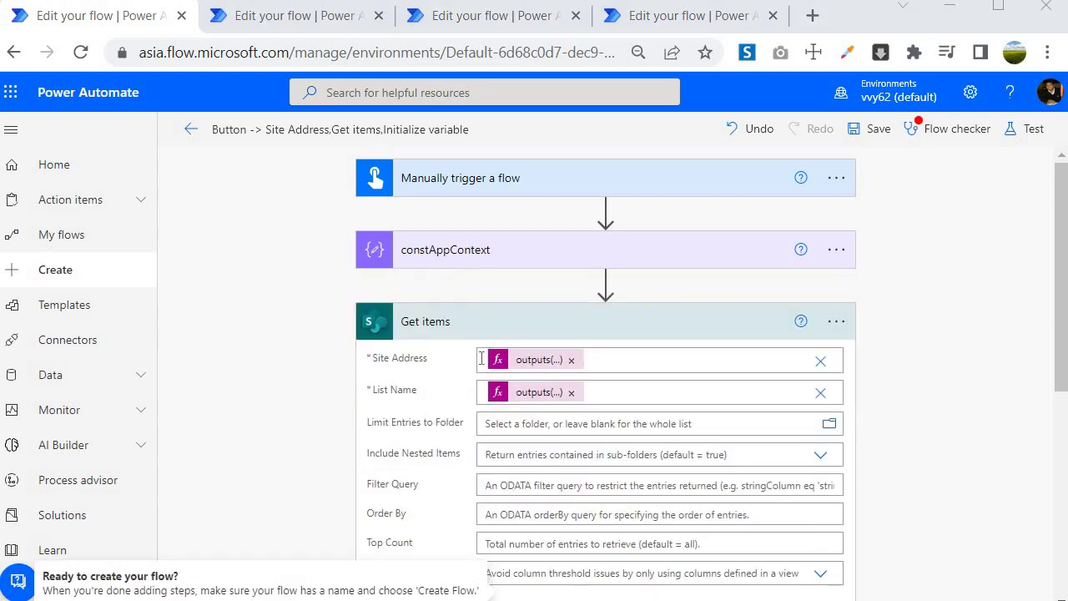
left_click(458, 313)
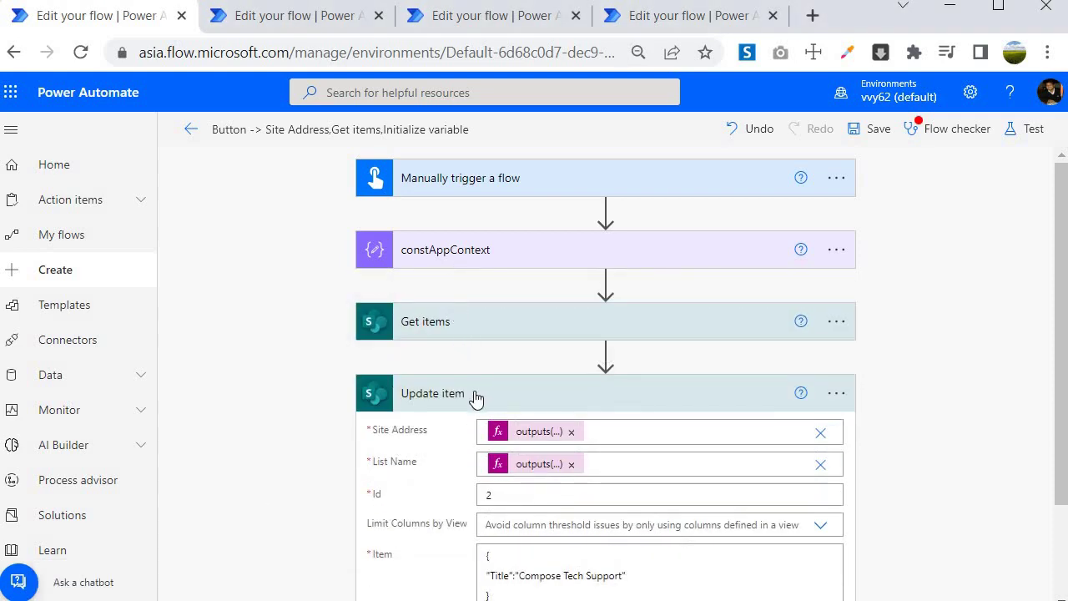
left_click(477, 393)
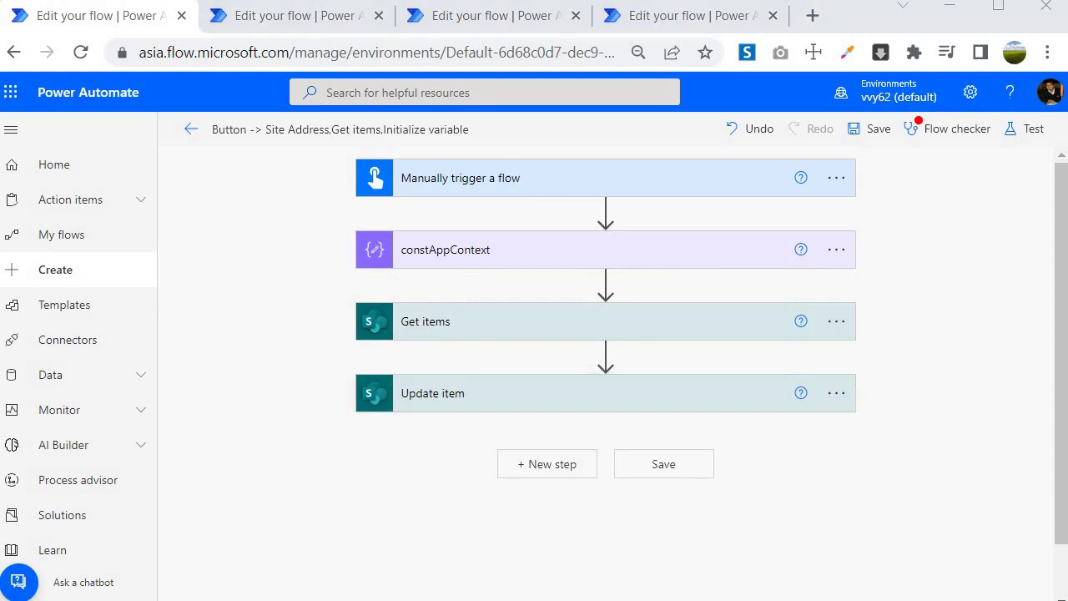